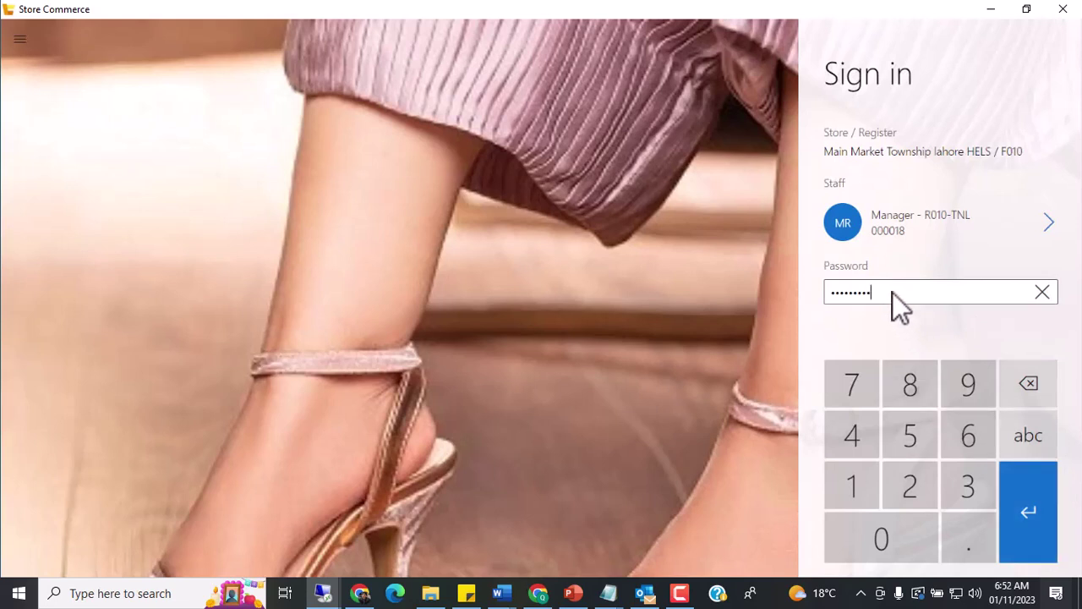
Switch to the Notepad note holding the sign-in password and return to Store Commerce
mouse_move(669, 3)
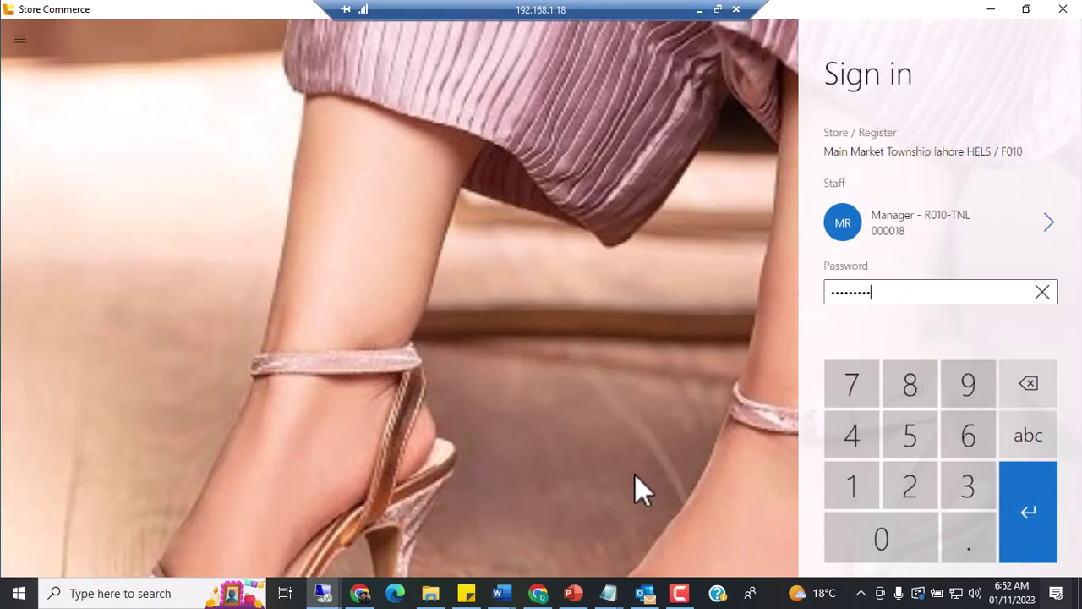
mouse_move(608, 593)
mouse_move(700, 511)
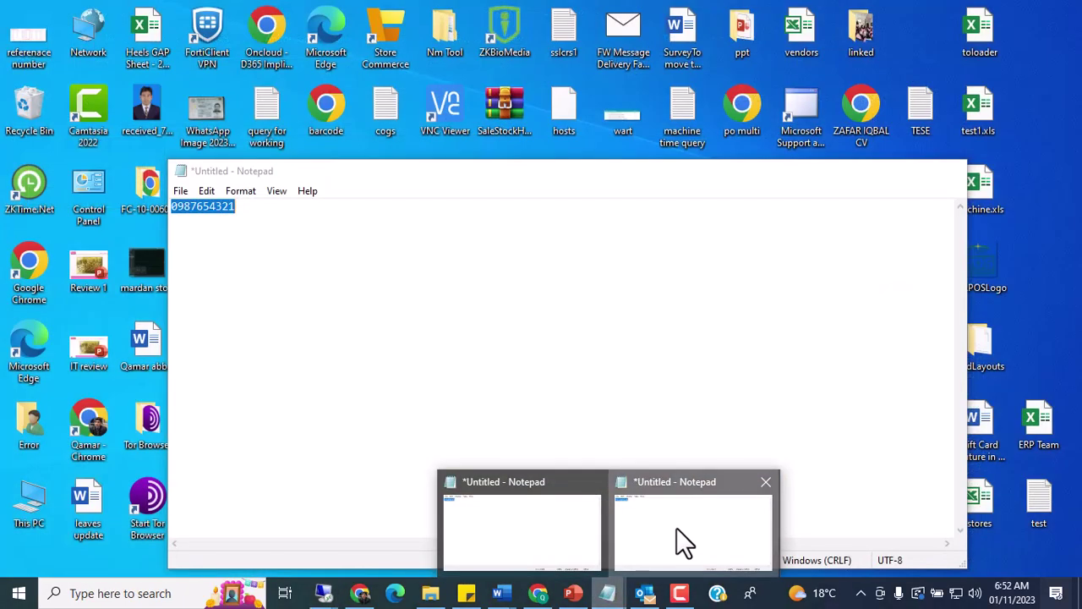
left_click(676, 528)
left_click(875, 169)
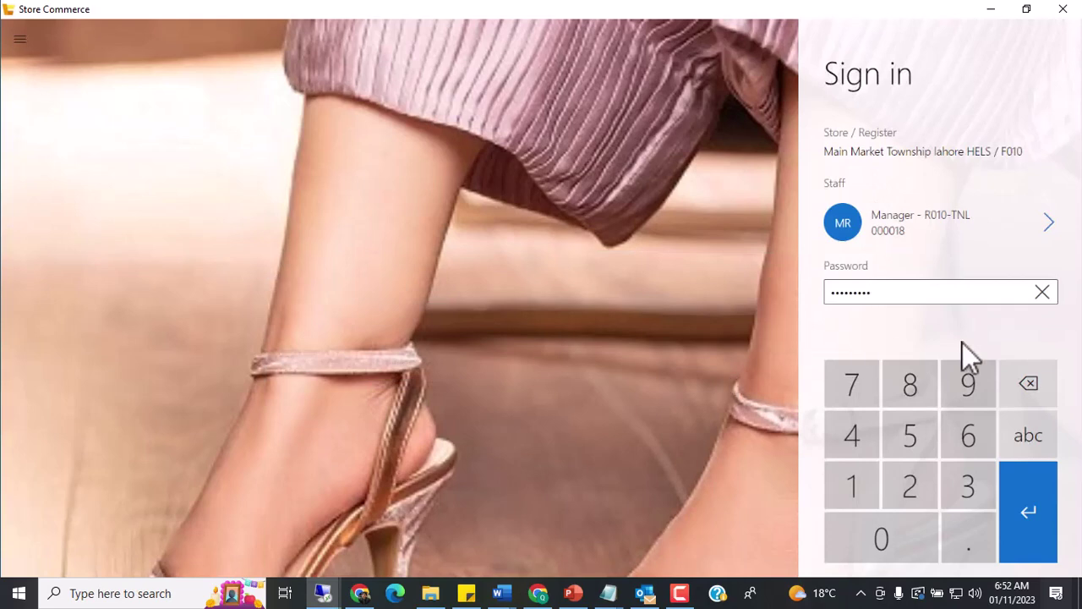
Choose Device Admin as the staff member and try to sign in with the password already in the field
left_click(920, 236)
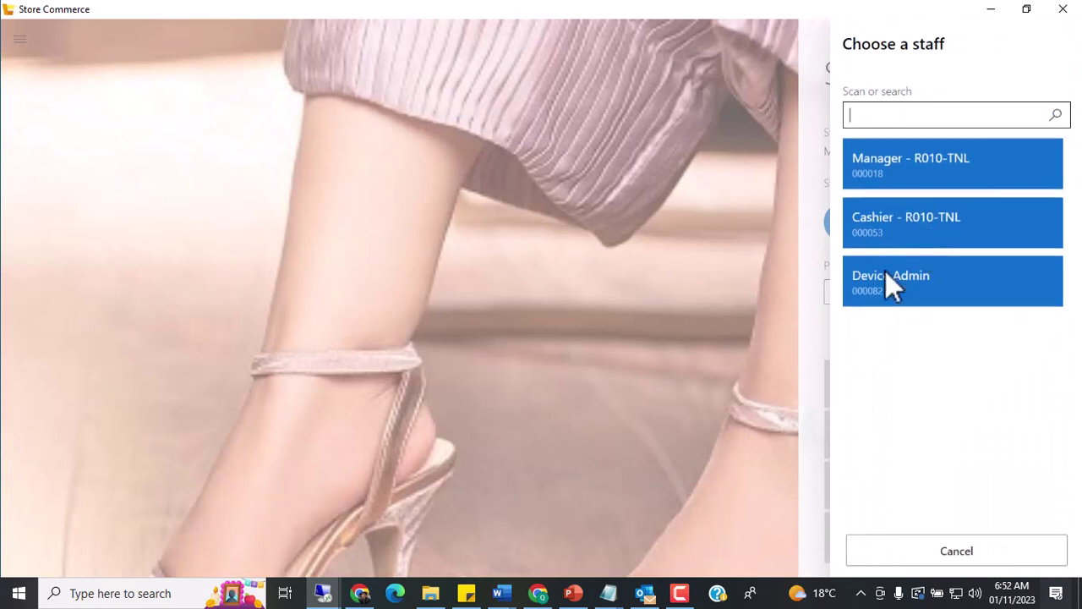
left_click(901, 290)
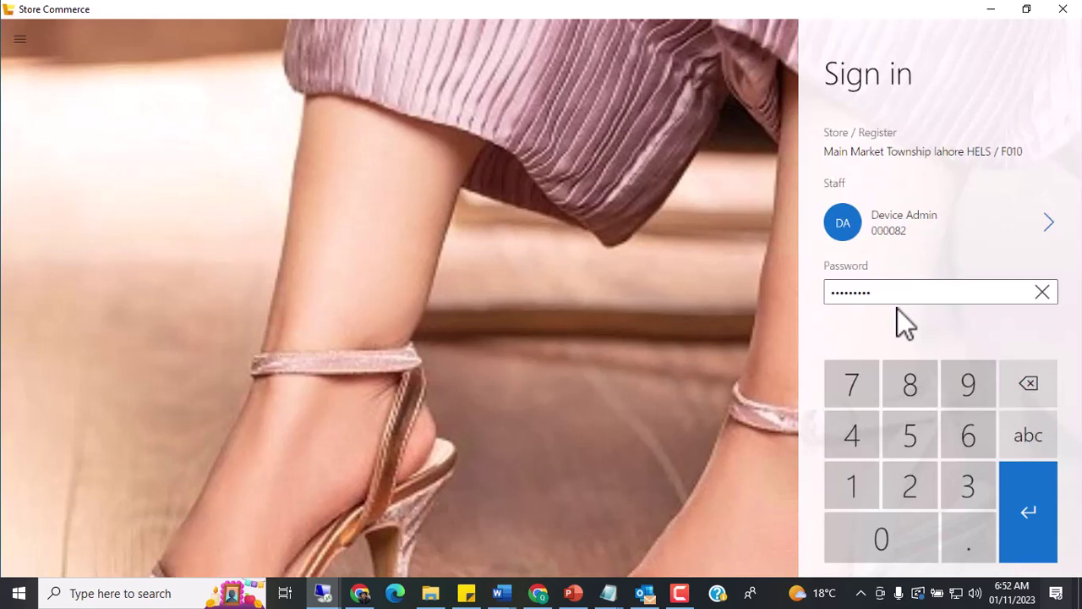
key("Return")
left_click(903, 225)
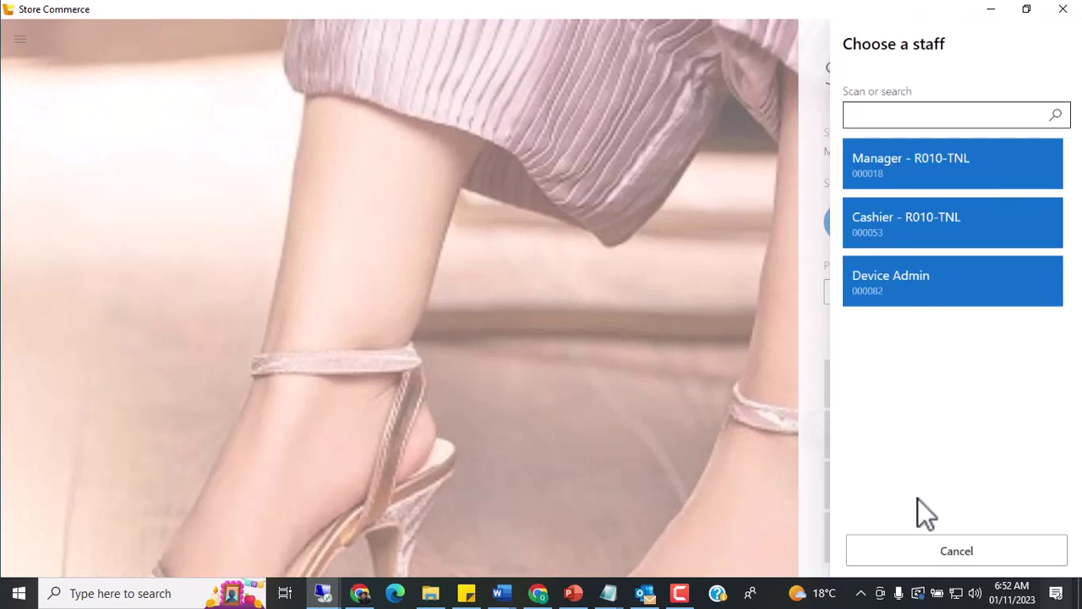
left_click(923, 561)
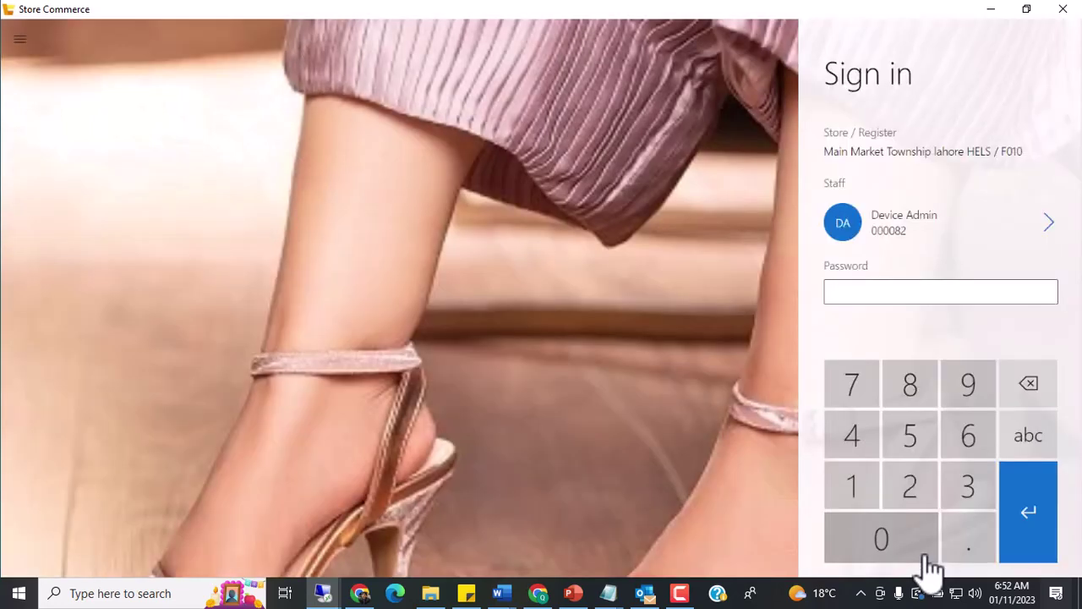
Paste the Device Admin account password, sign in and open a new shift
left_click(873, 296)
key("ctrl+v")
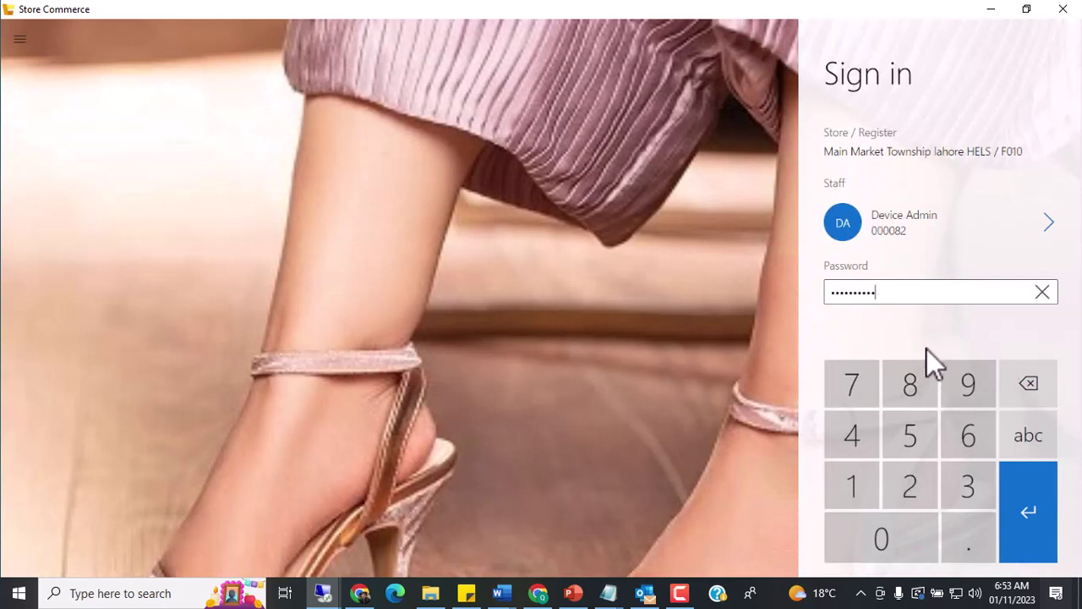
left_click(1038, 526)
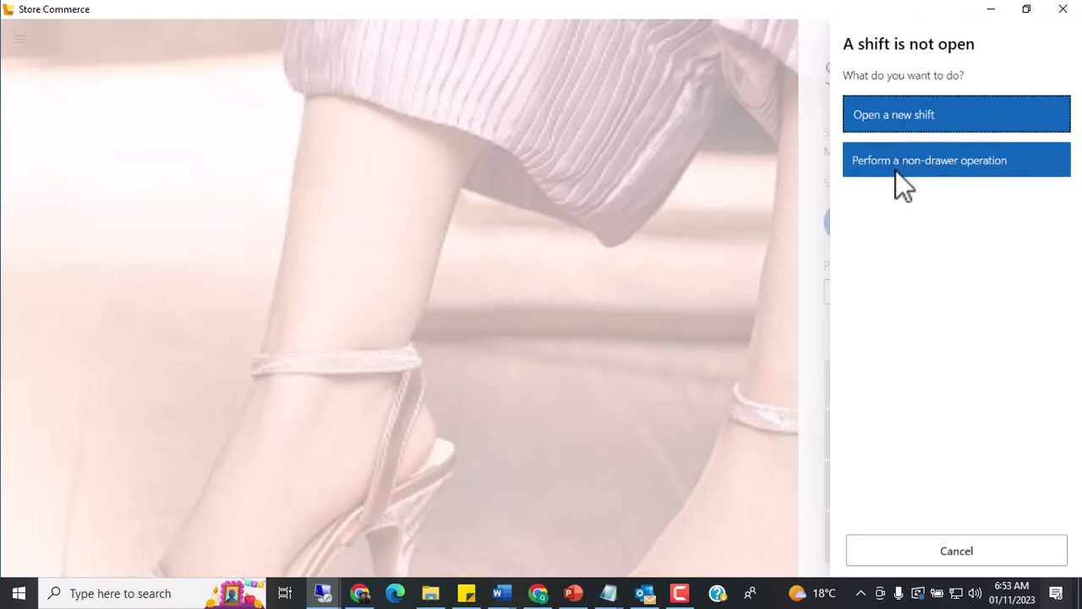
left_click(904, 127)
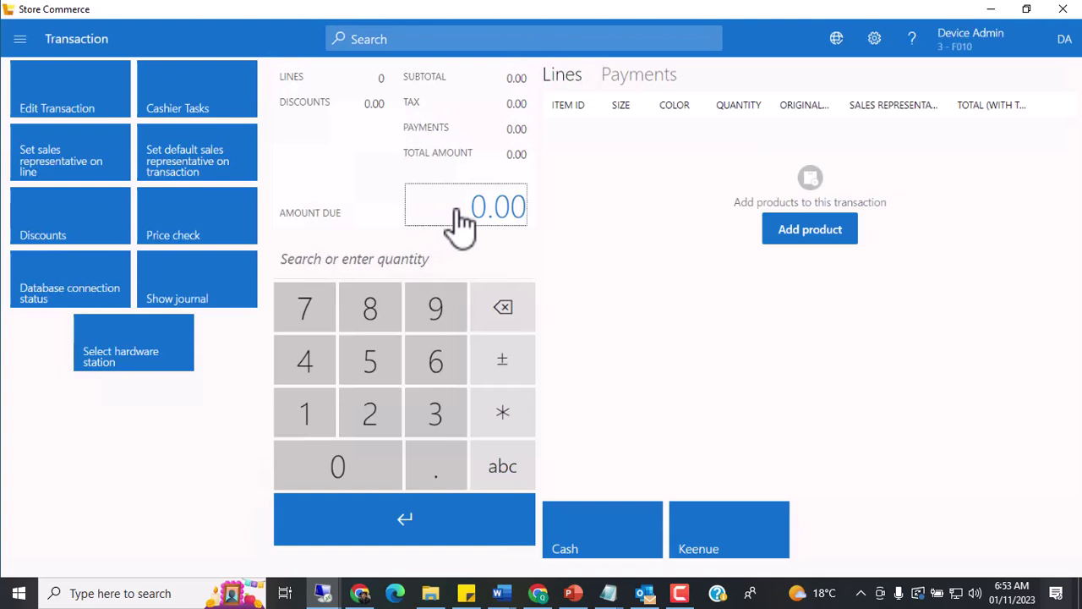
Declare a starting amount of 60,000 PKR from the cashier tasks and save it
left_click(403, 264)
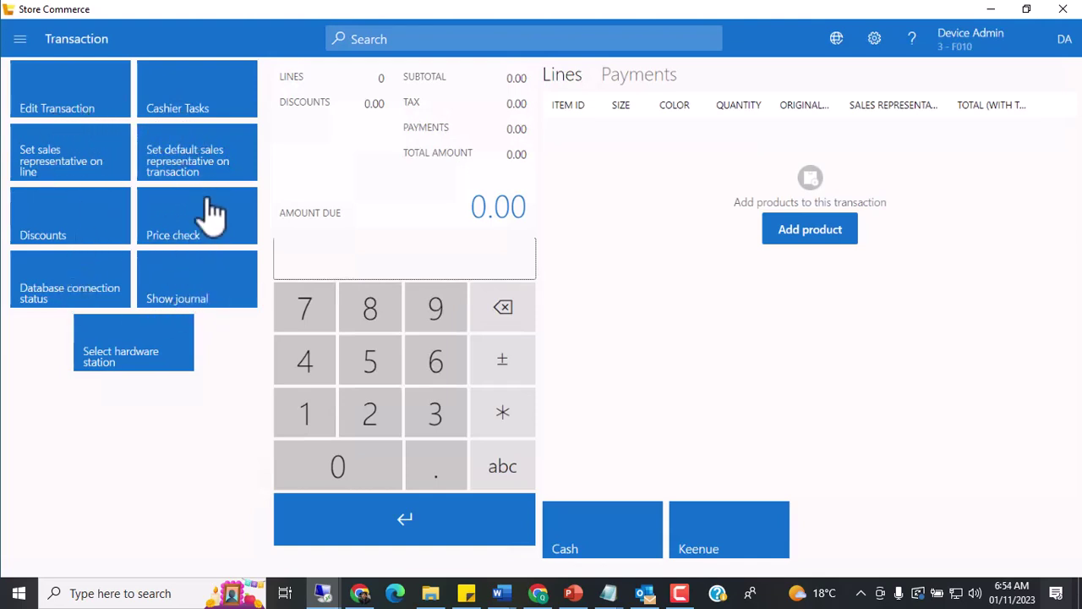
left_click(190, 125)
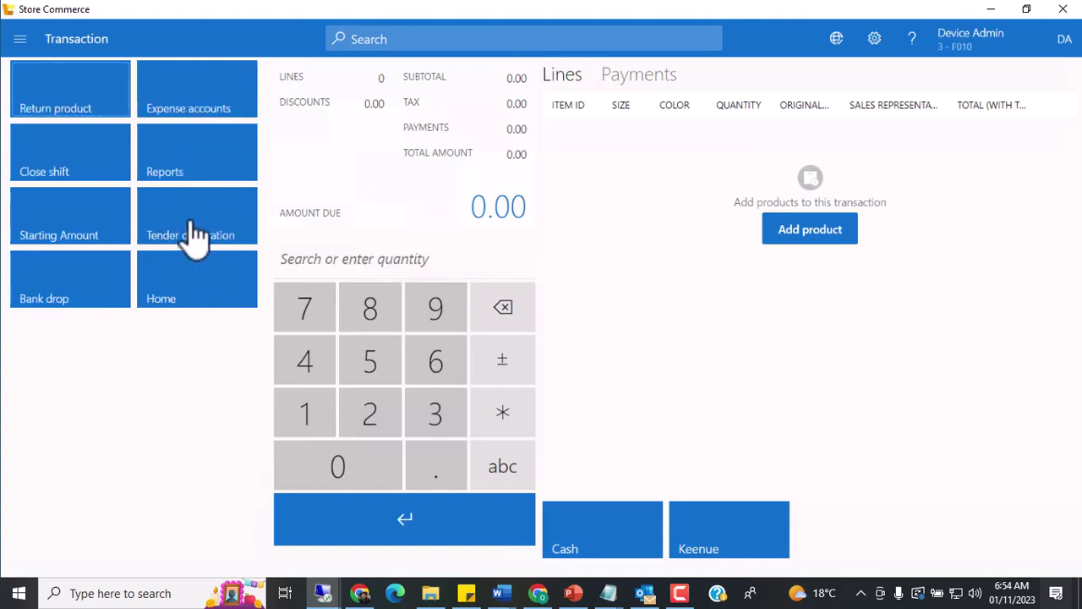
left_click(67, 252)
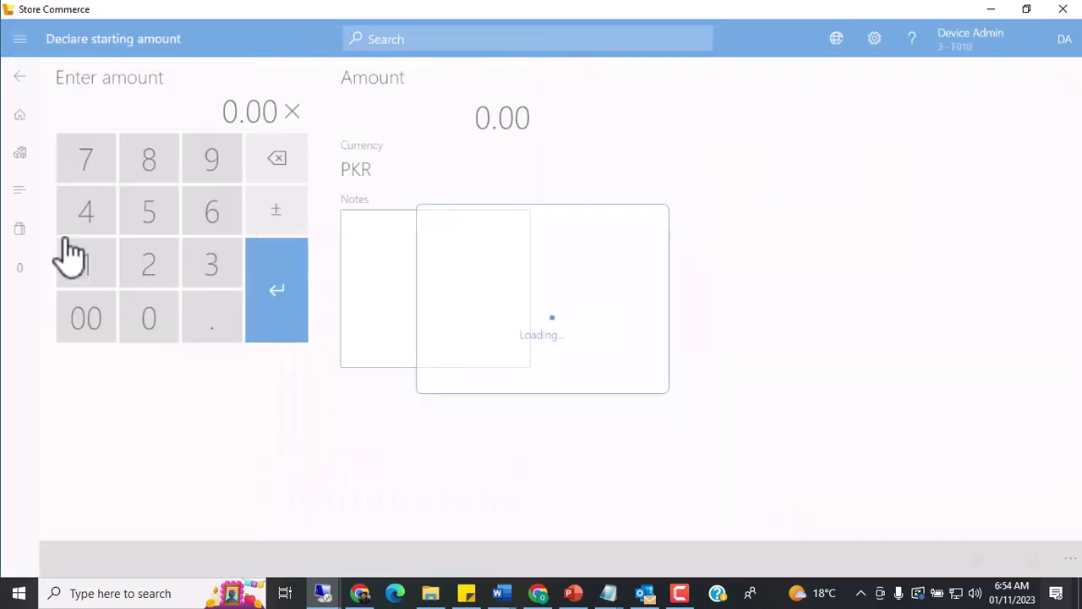
left_click(382, 269)
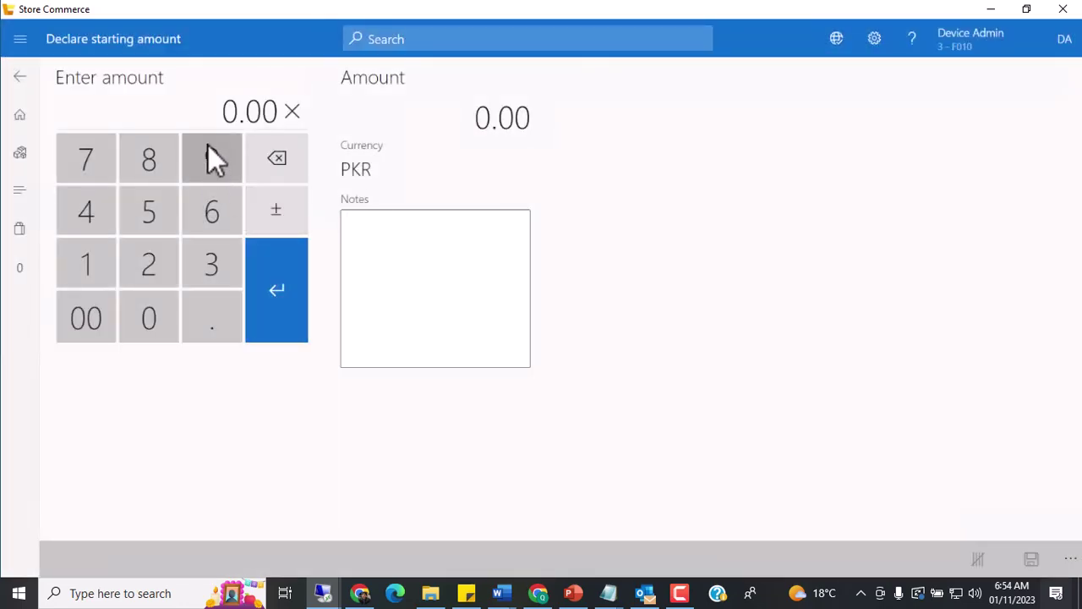
left_click(294, 112)
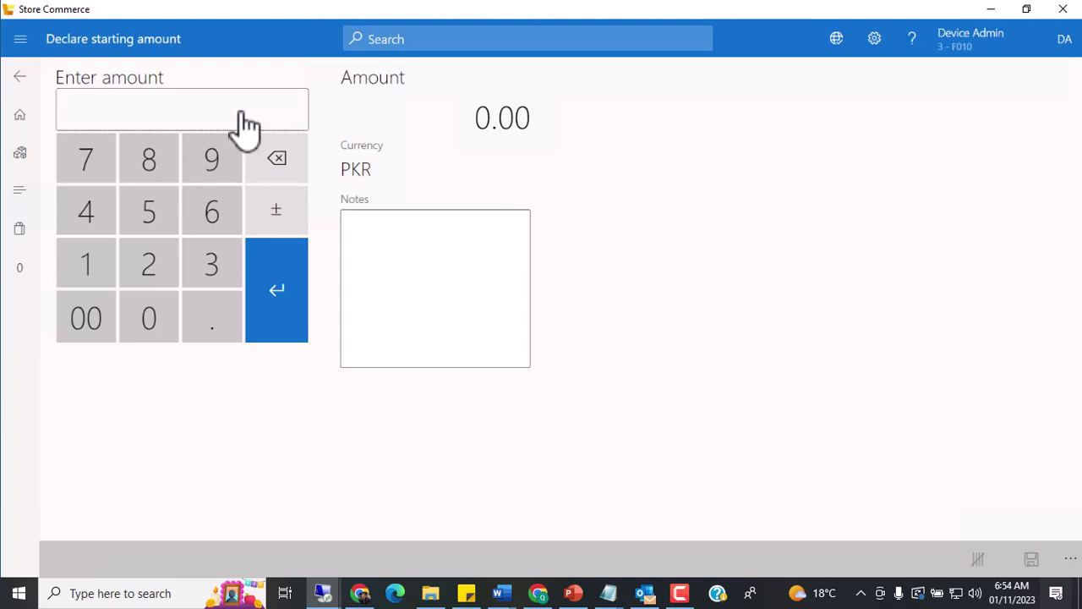
type("6.00")
type("00")
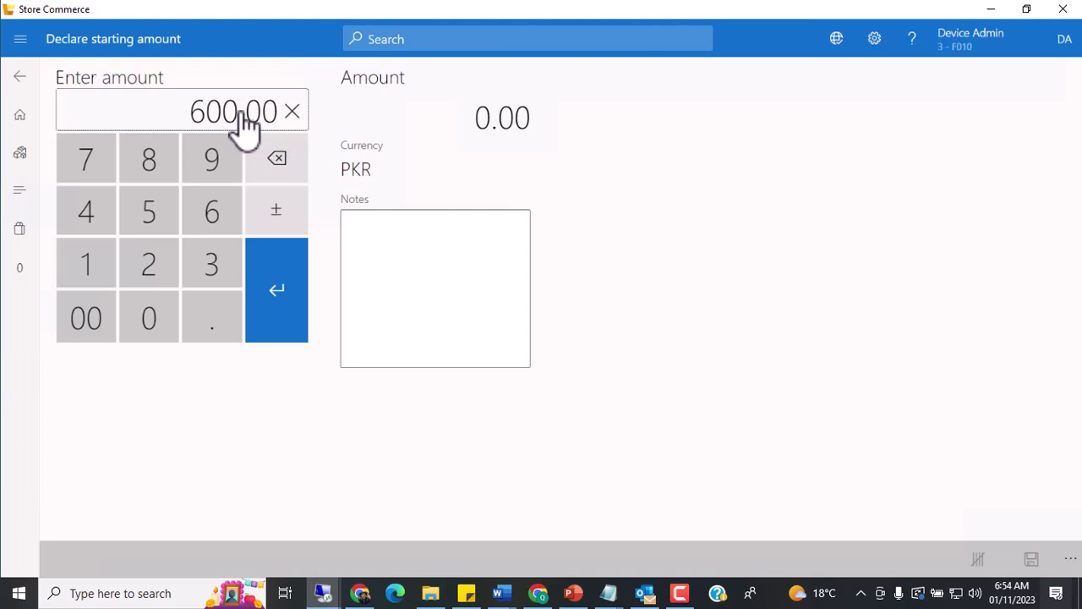
type("00")
key("Return")
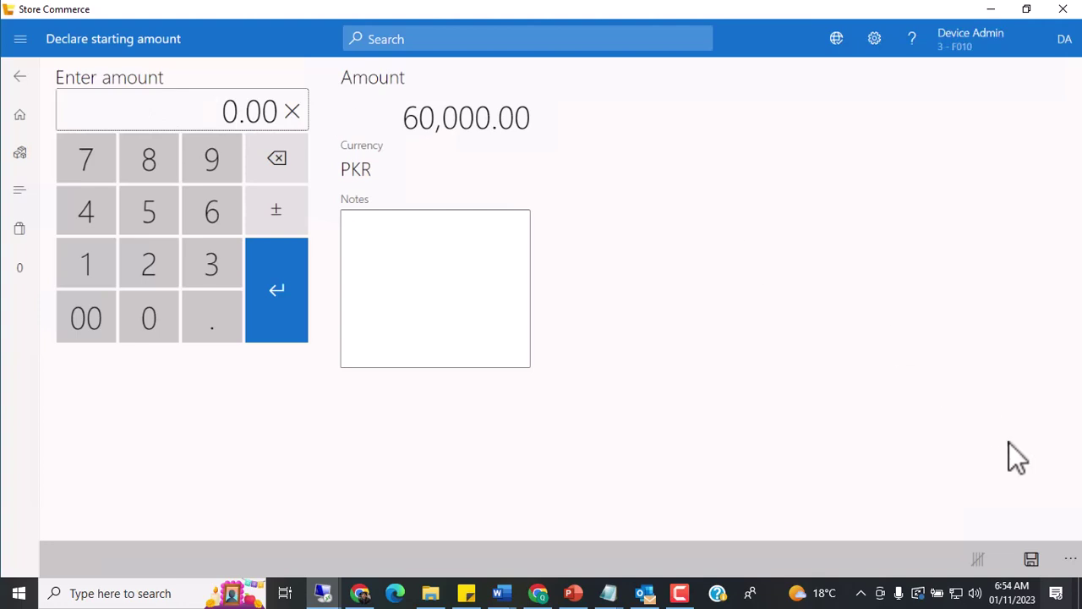
left_click(1029, 557)
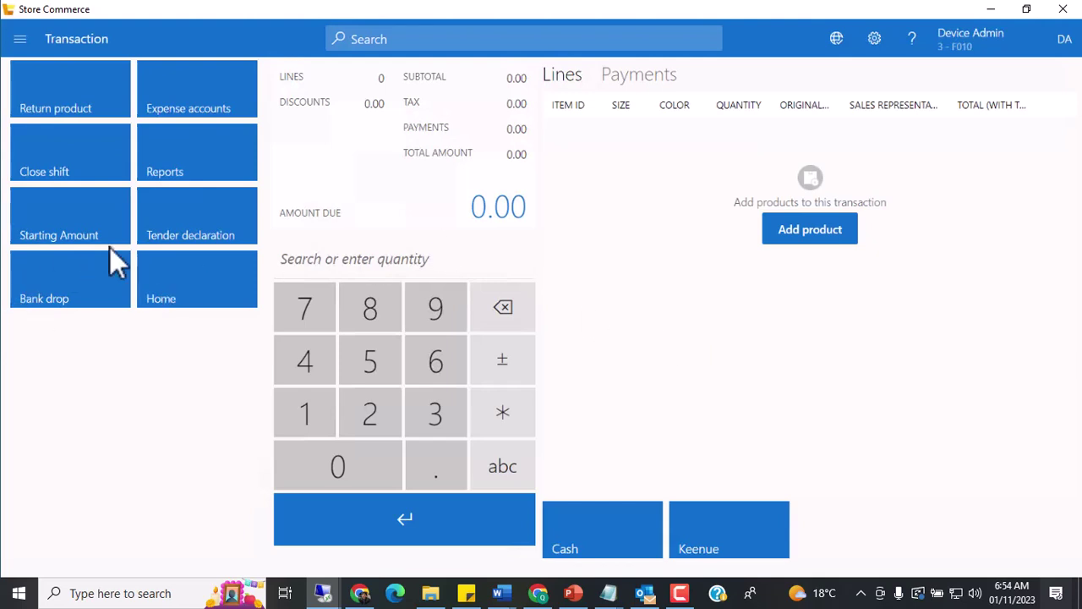
From the home page, add 7,000 PKR to the declared starting amount, accept adding it to the previous amount and save
left_click(21, 39)
left_click(53, 123)
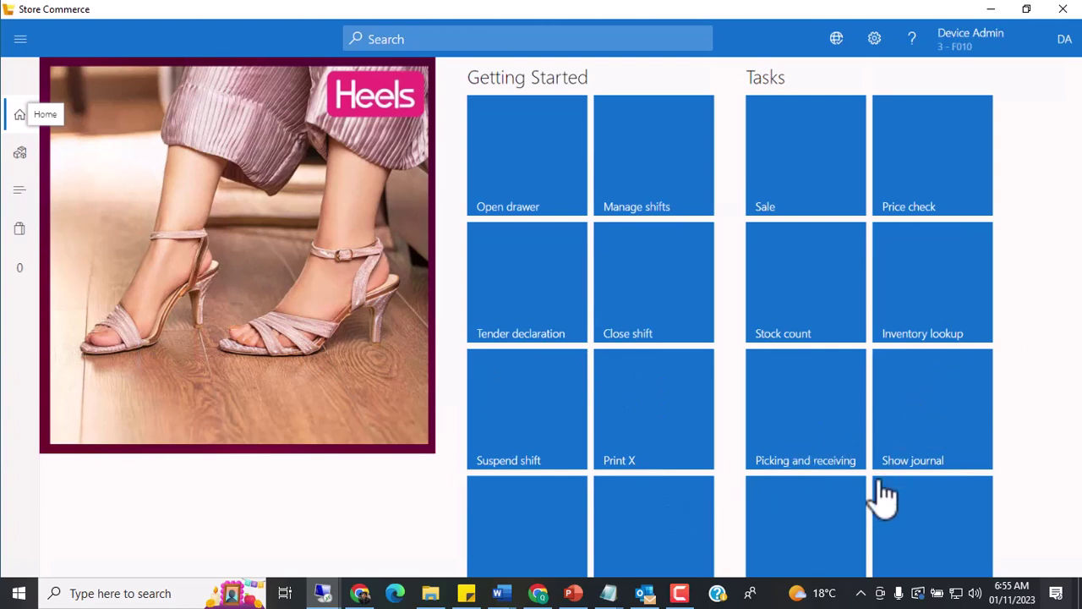
key("ctrl+minus")
key("ctrl+minus")
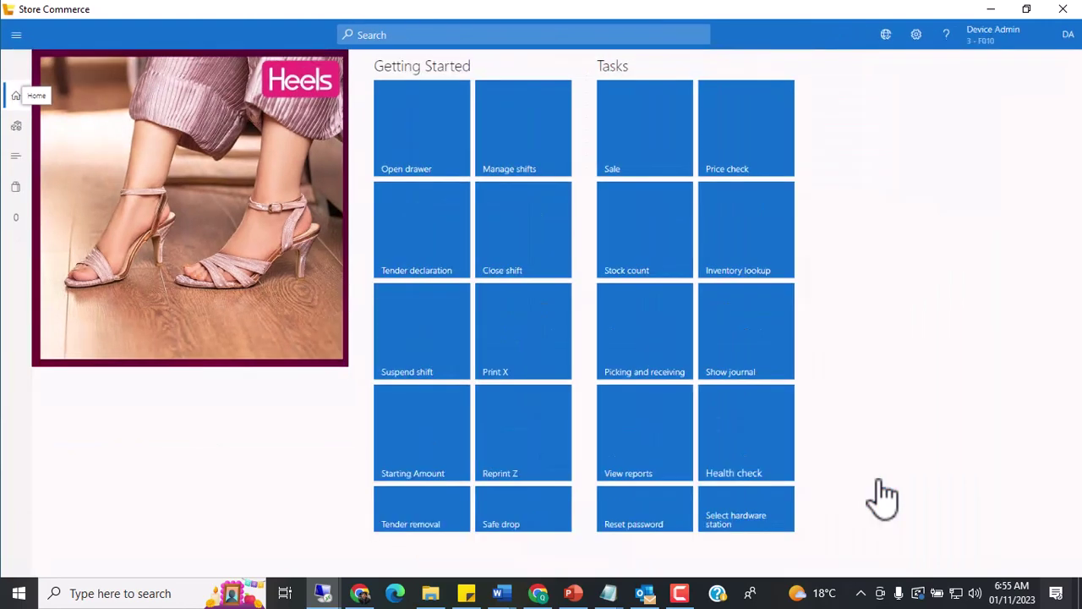
left_click(431, 463)
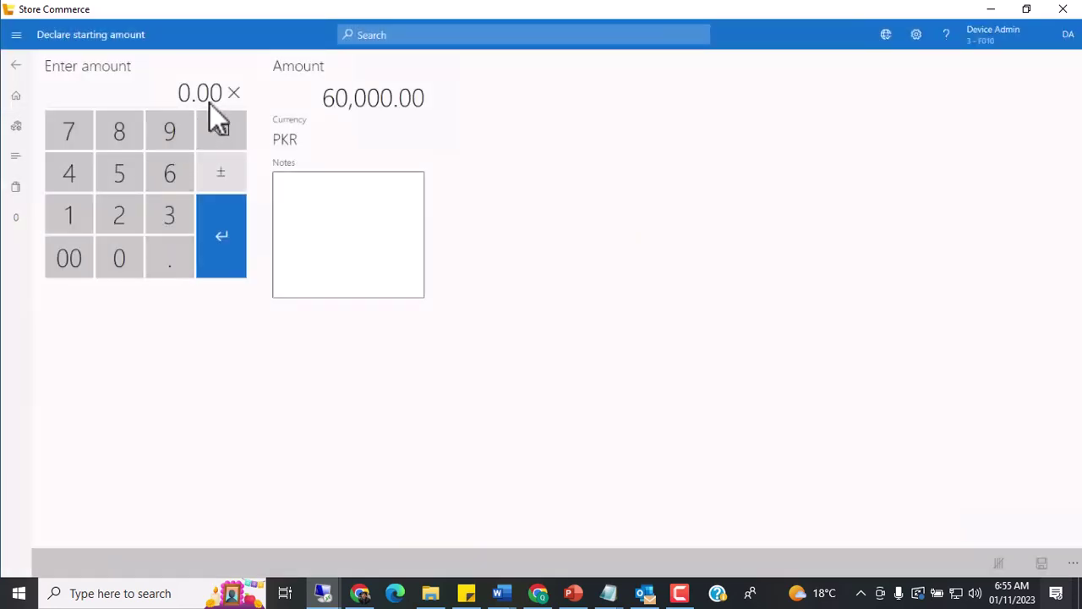
left_click(233, 93)
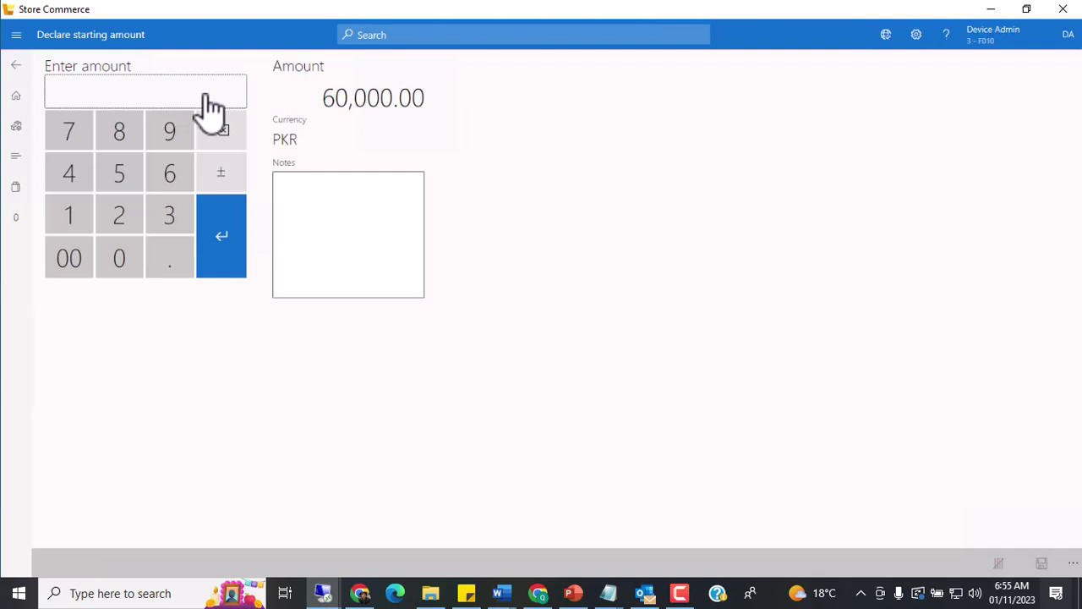
type("7000")
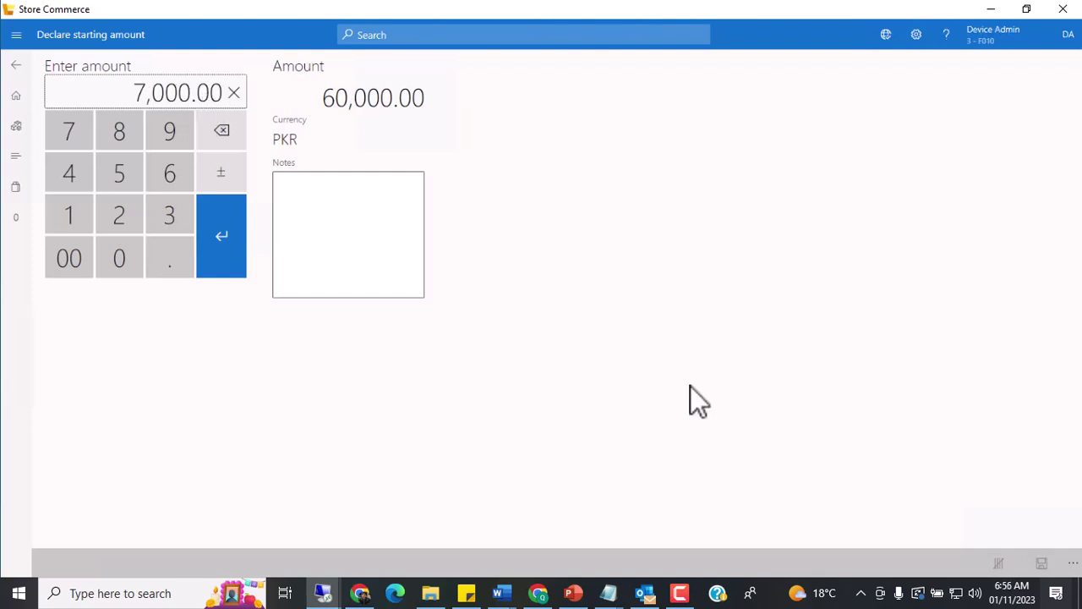
key("Return")
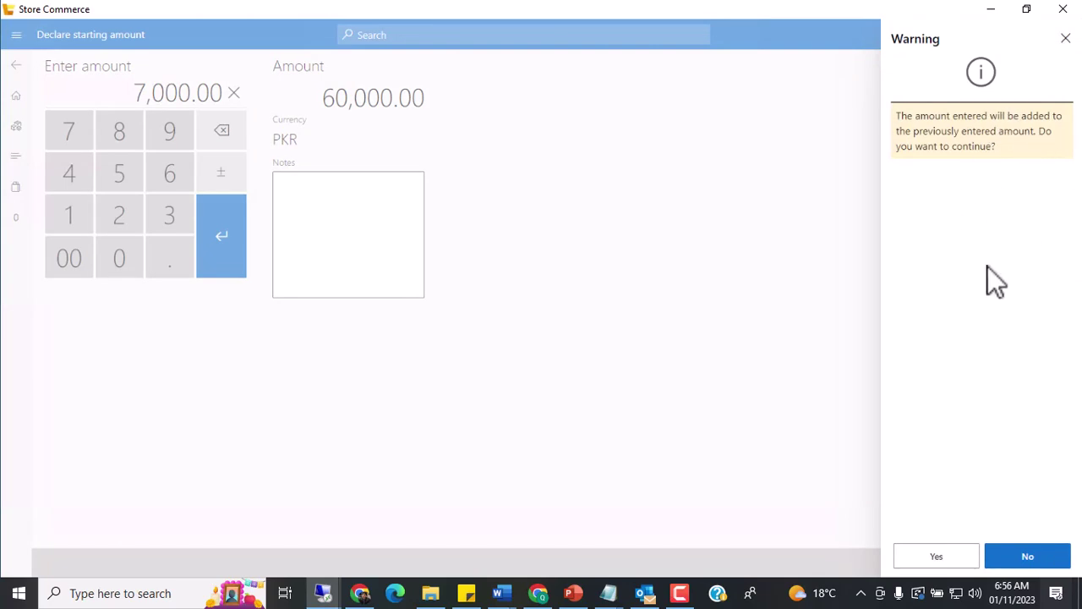
left_click(943, 561)
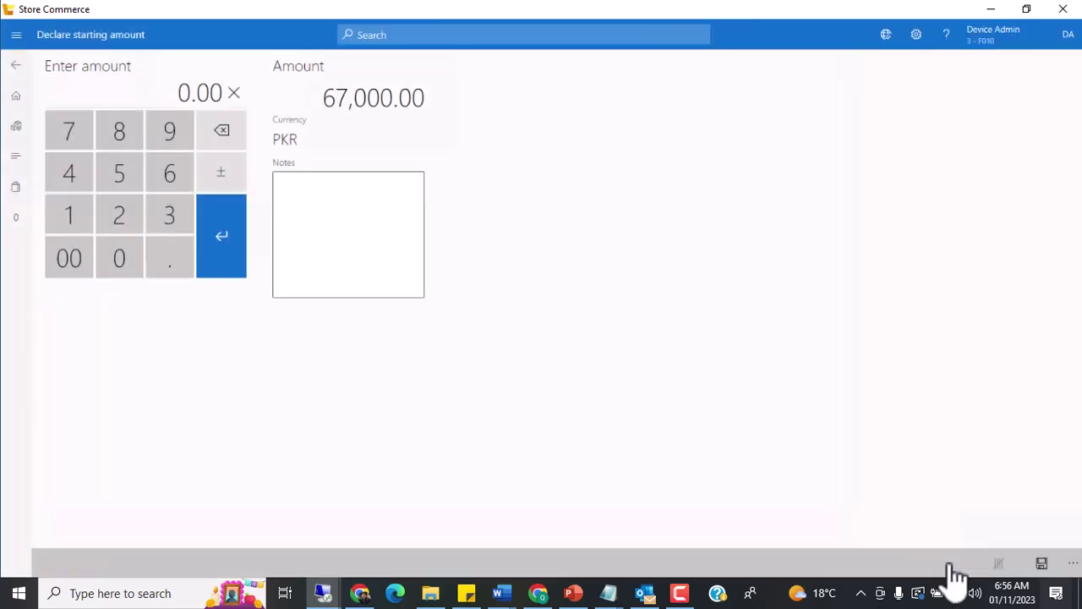
left_click(1042, 564)
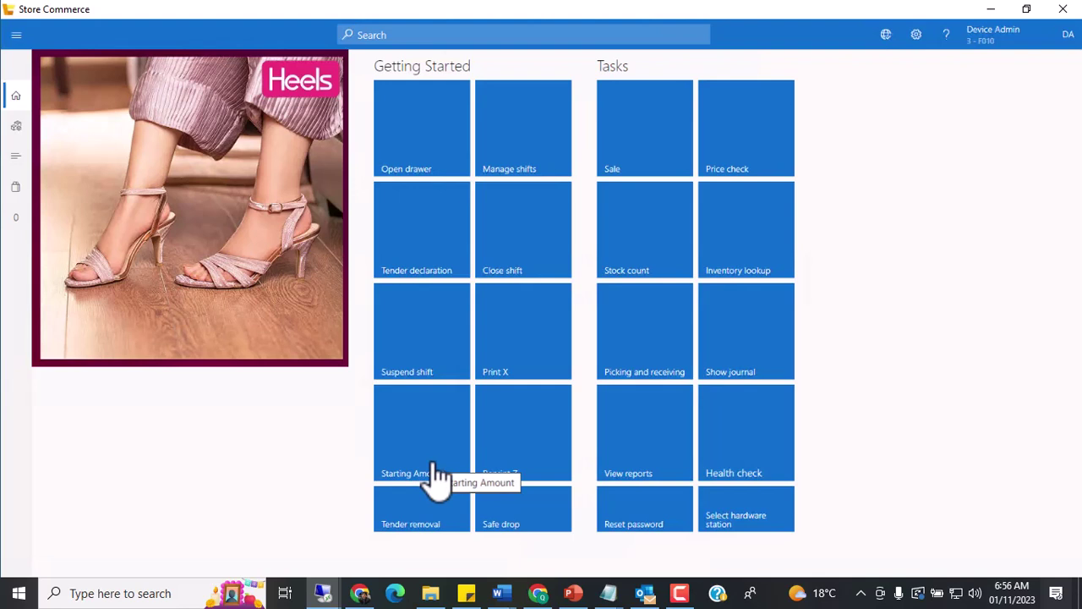
Open the sale transaction screen from the home page
left_click(646, 137)
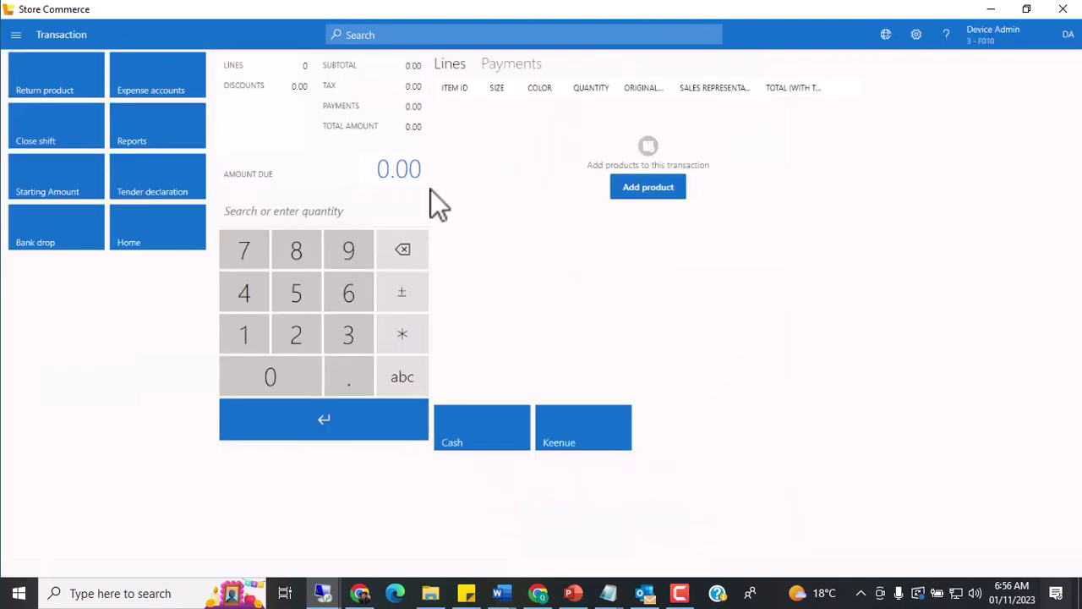
left_click(342, 214)
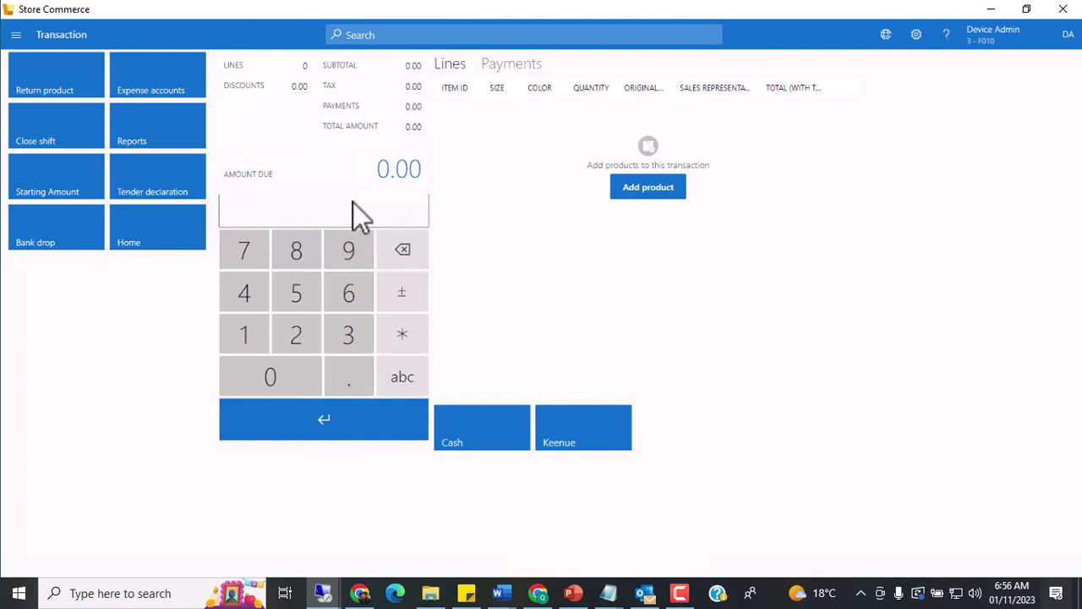
left_click(138, 89)
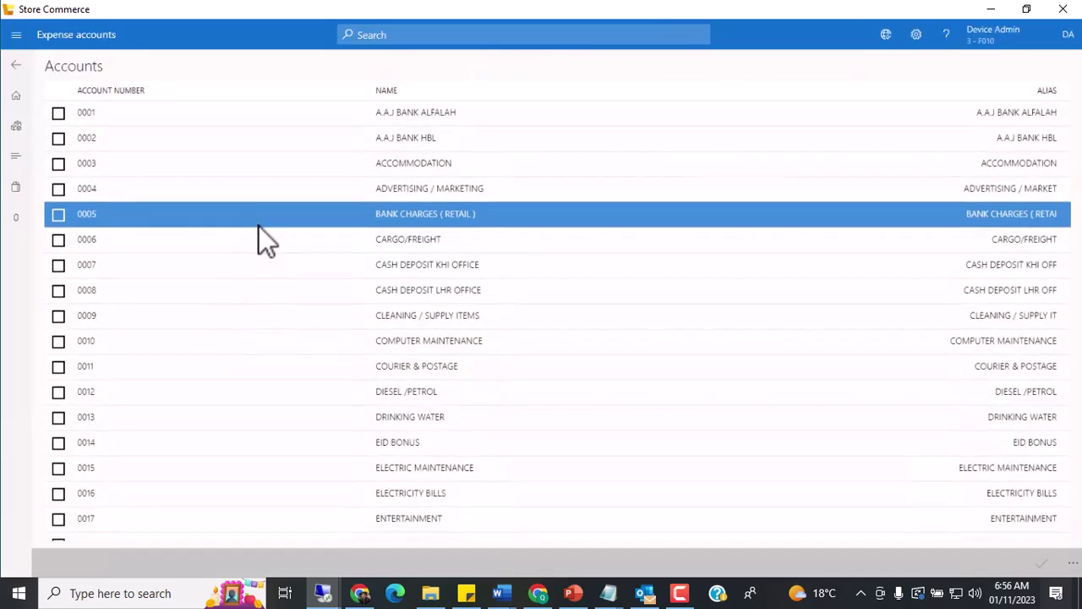
left_click(380, 238)
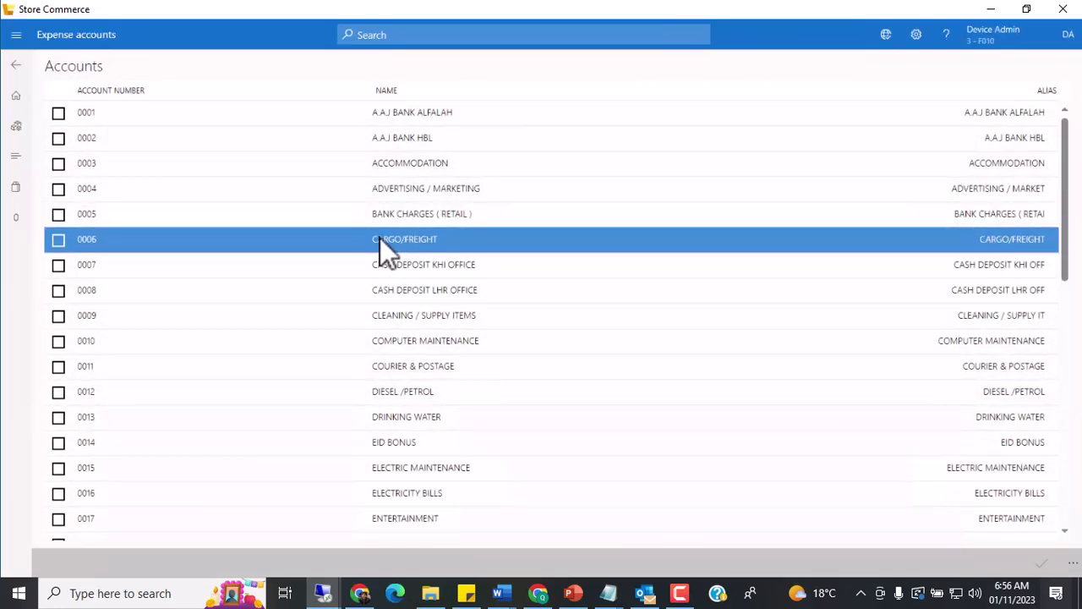
left_click(11, 67)
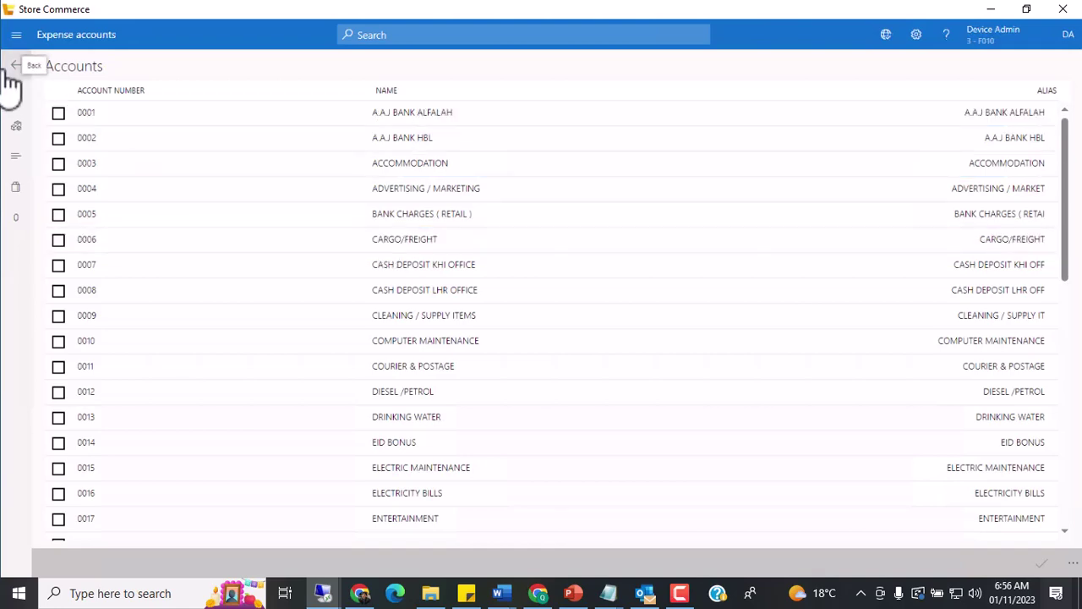
Add an expense of 5,000 to the COMPUTER MAINTENANCE expense account (0010) in the transaction
left_click(160, 97)
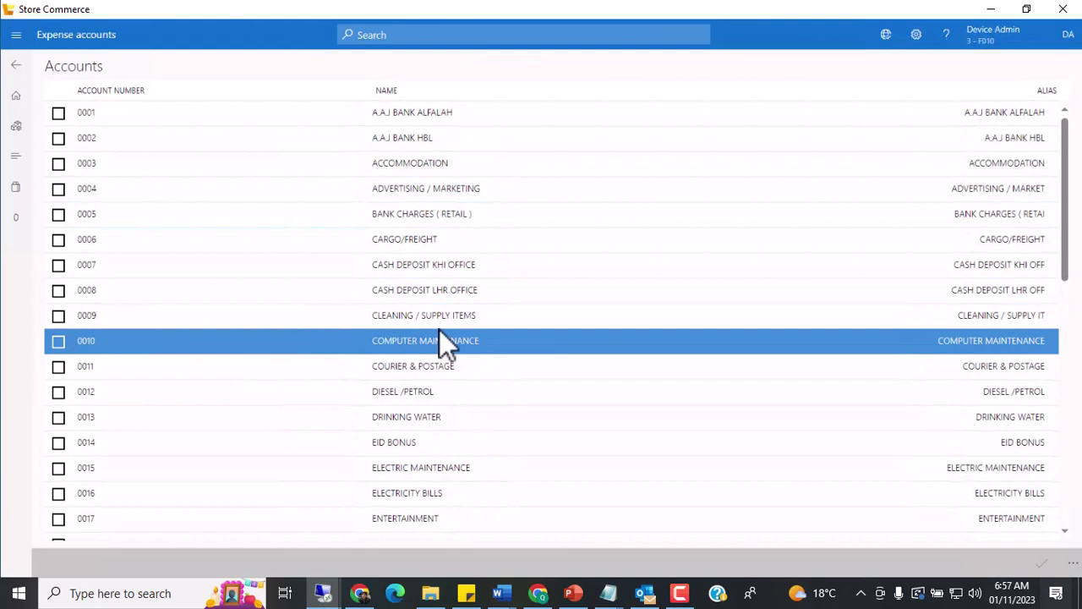
left_click(510, 349)
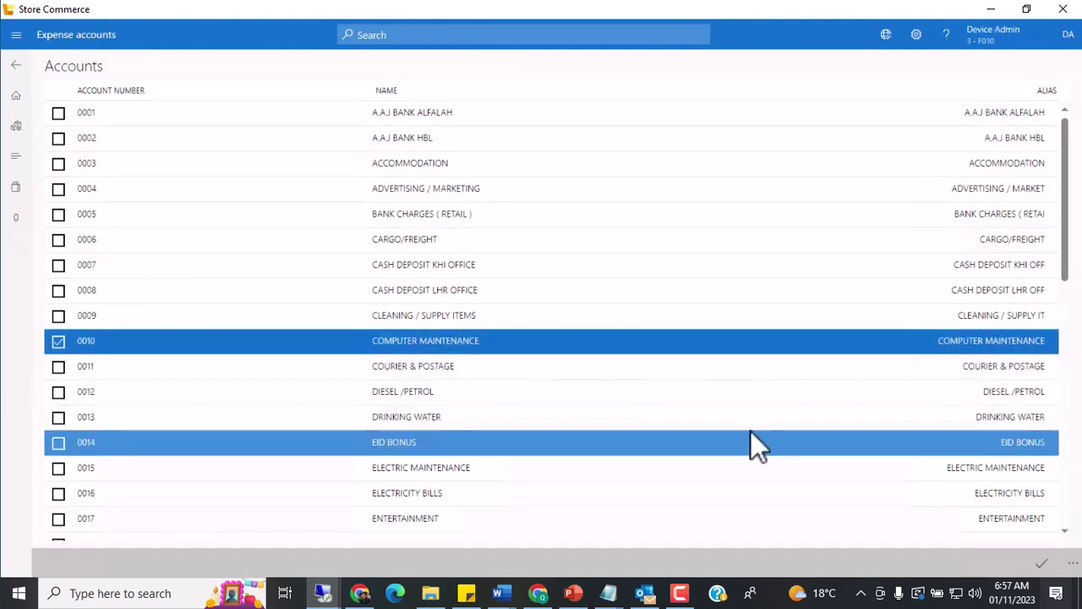
left_click(1042, 563)
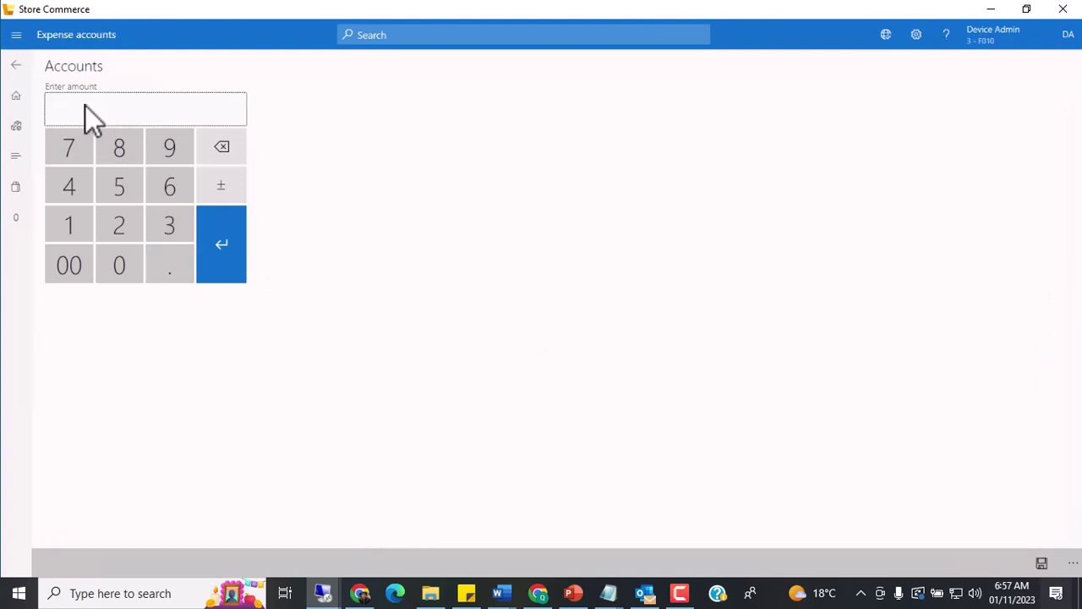
type("5000")
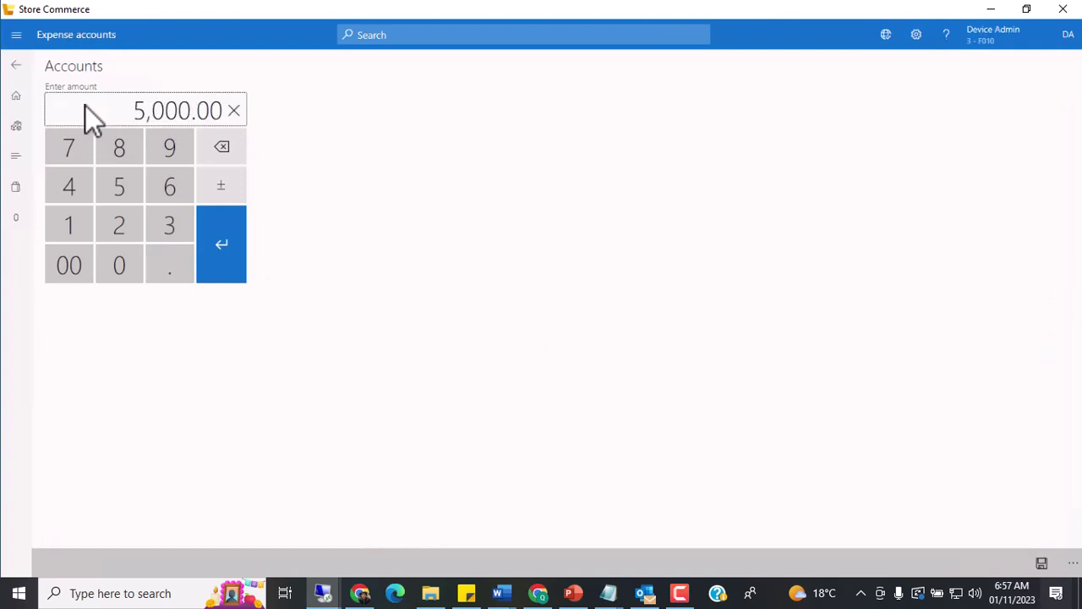
left_click(235, 251)
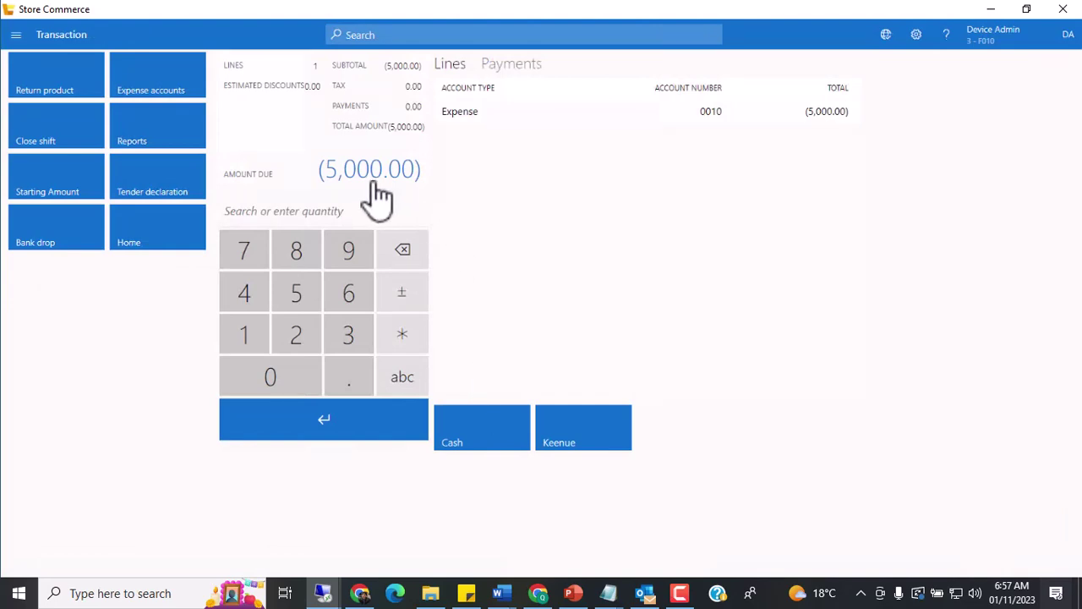
Settle the expense transaction in cash for -5,000, leave the customer phone blank and dismiss the change due summary
left_click(475, 441)
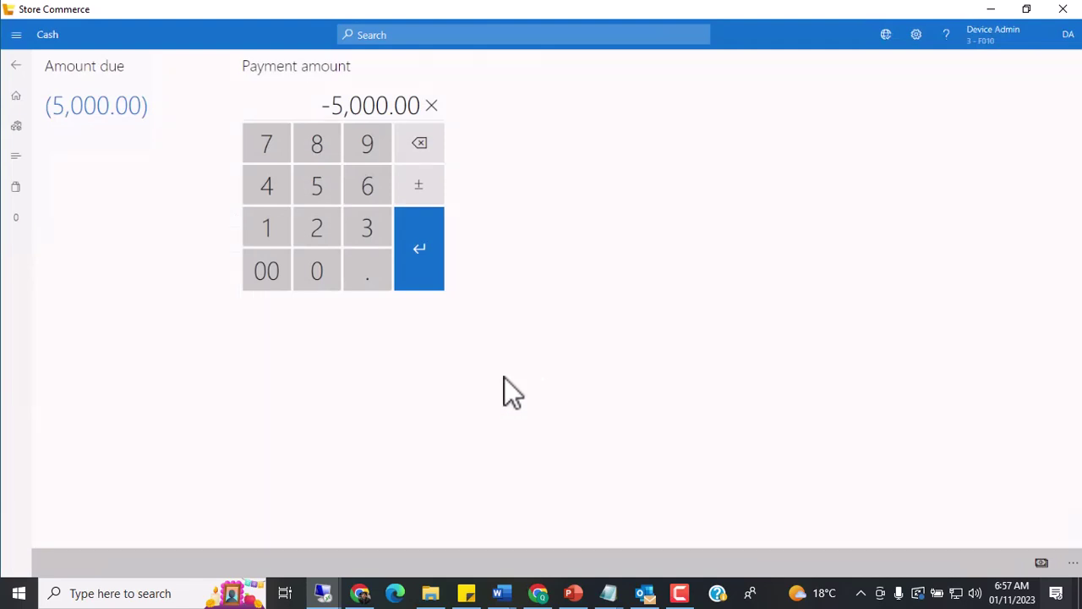
left_click(1047, 564)
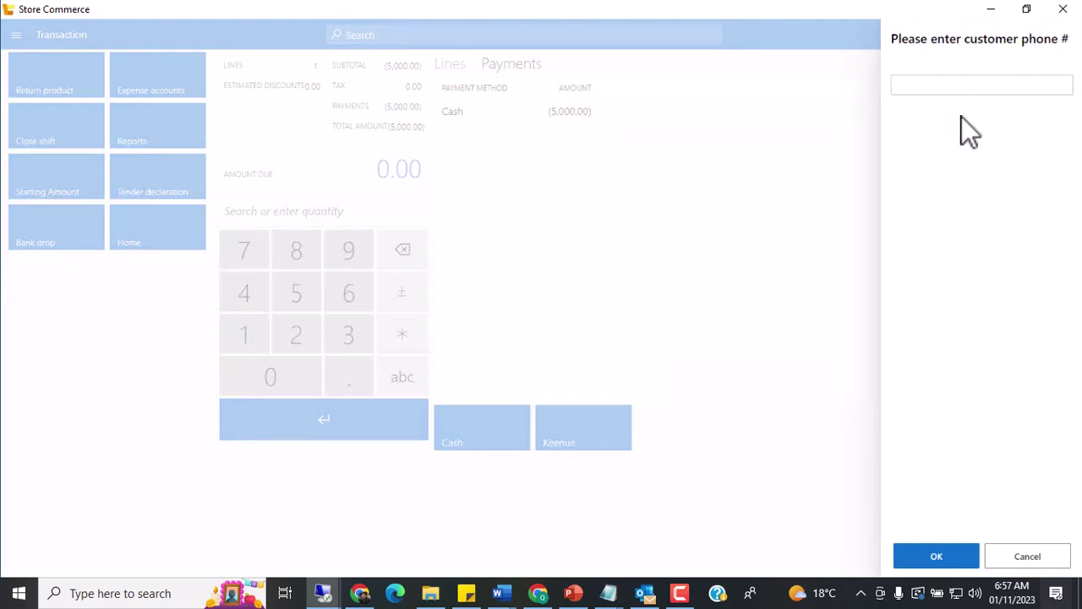
left_click(943, 562)
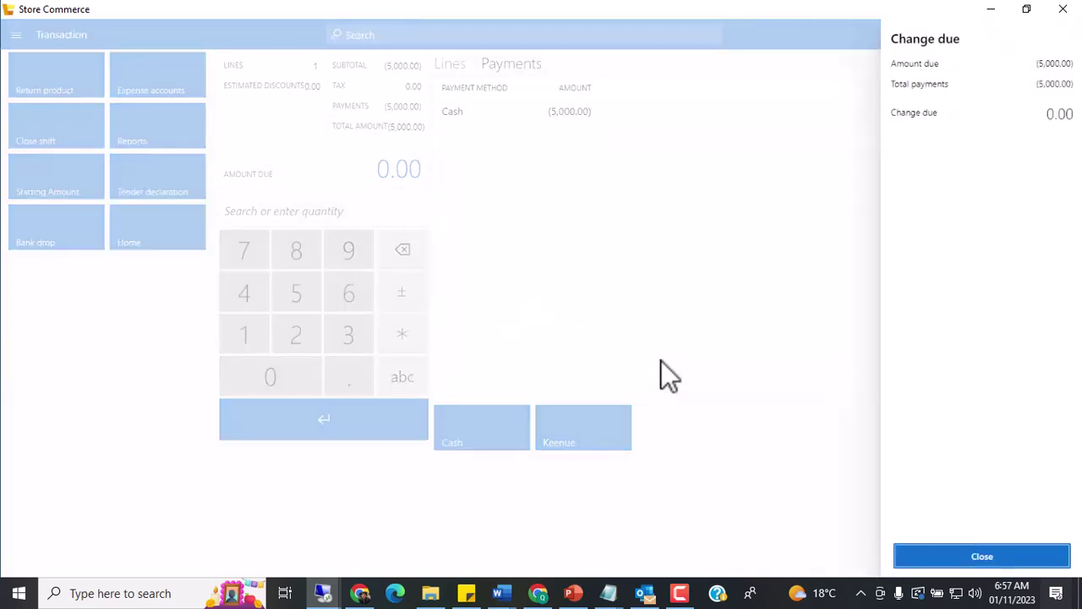
left_click(1009, 559)
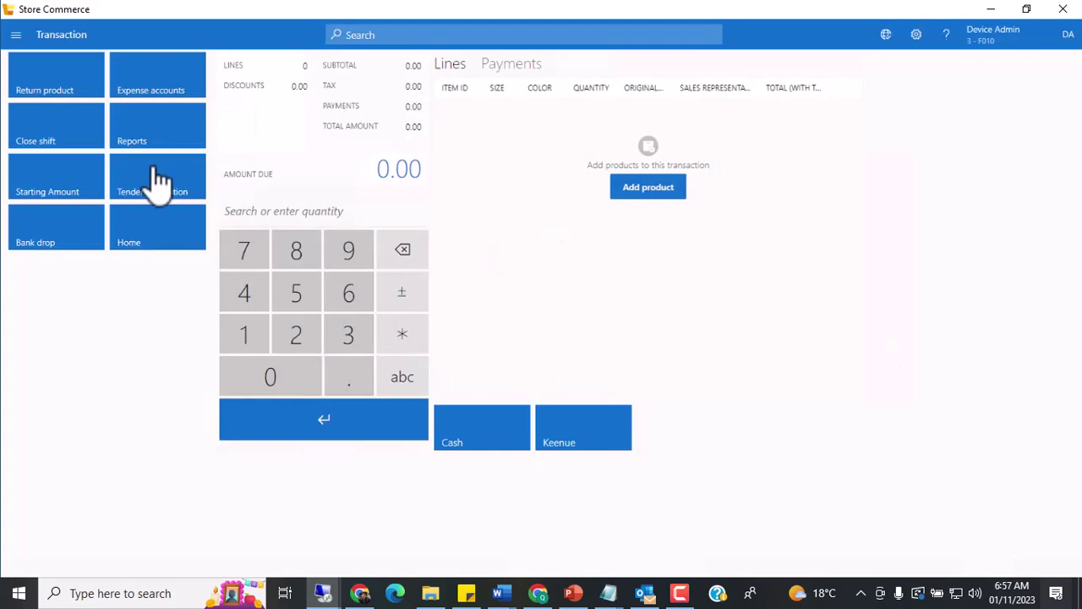
Choose the COMPUTER MAINTENANCE expense account (0010) for a reversing expense entry
left_click(154, 106)
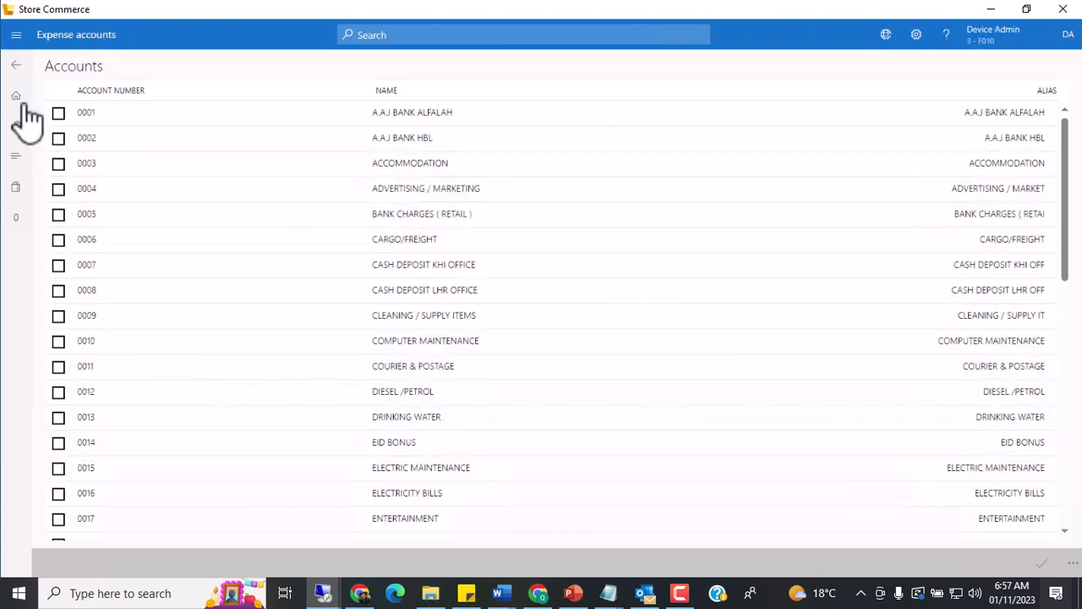
left_click(17, 66)
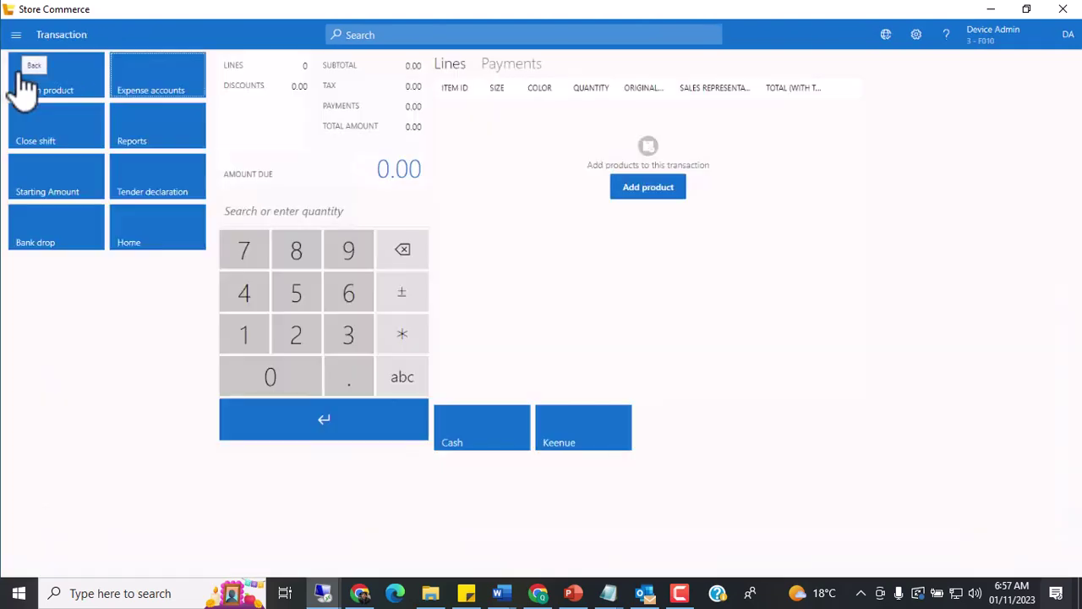
left_click(173, 100)
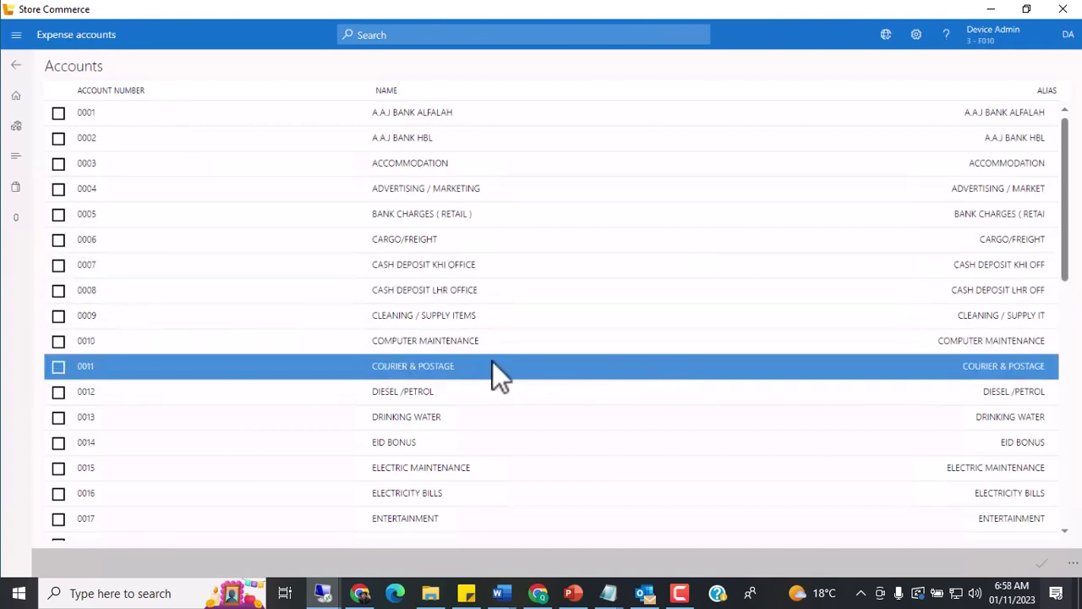
left_click(445, 346)
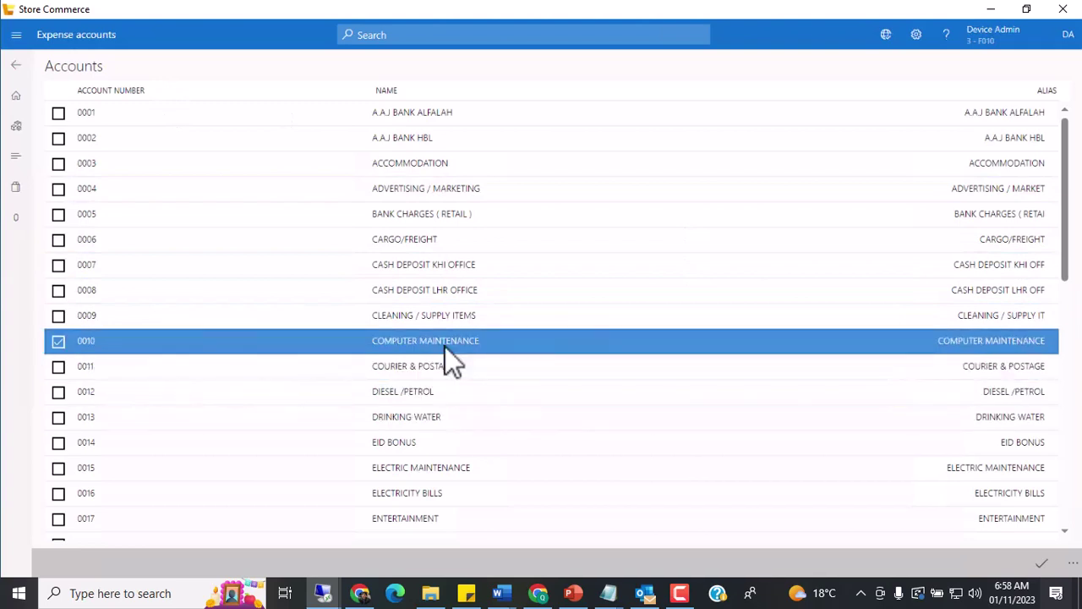
left_click(1041, 564)
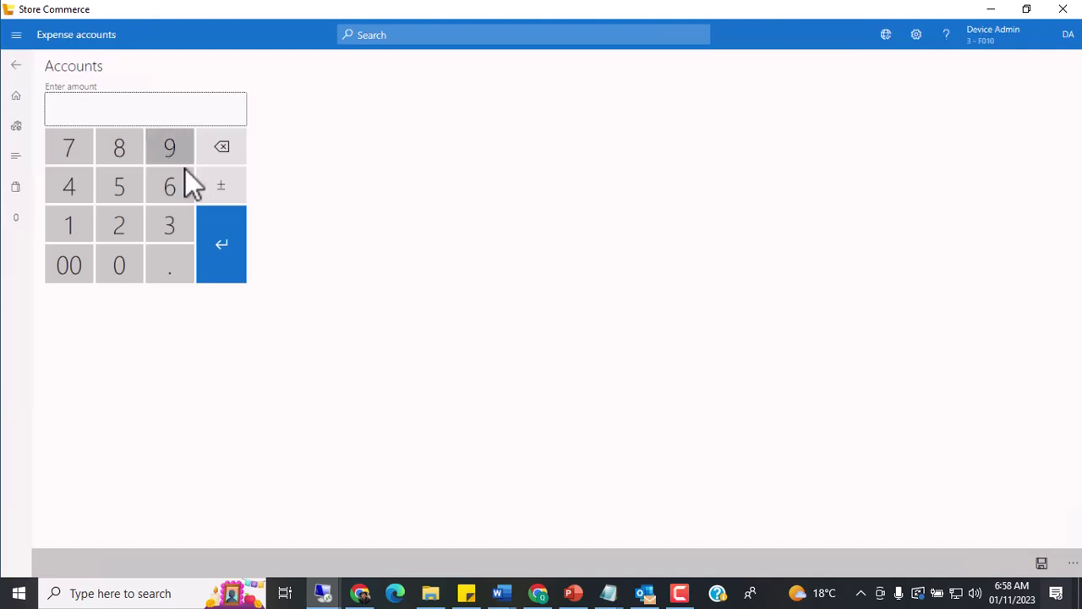
left_click(212, 194)
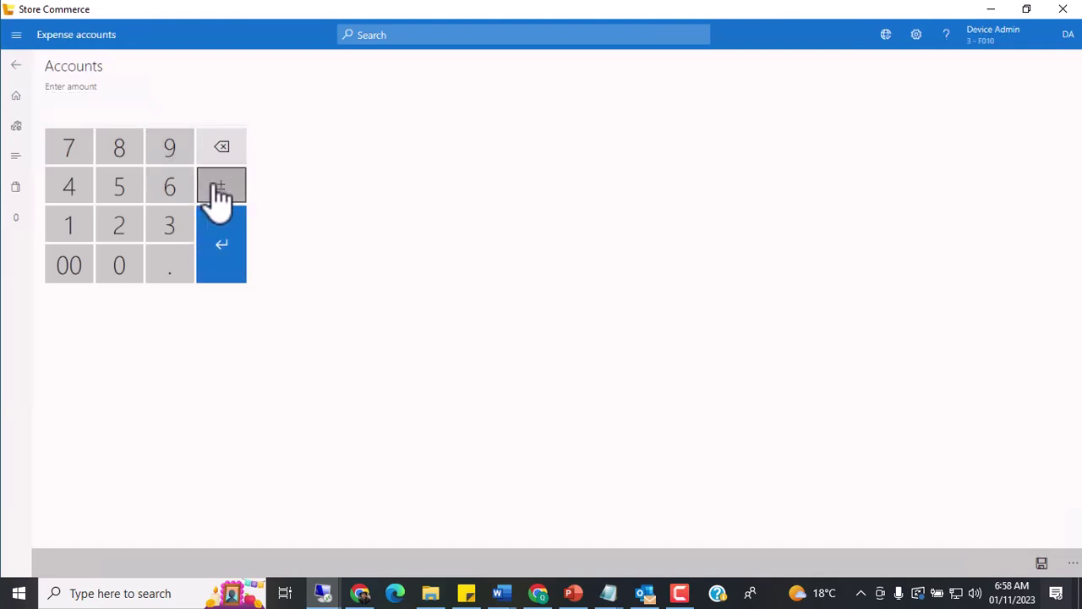
left_click(64, 104)
type("122")
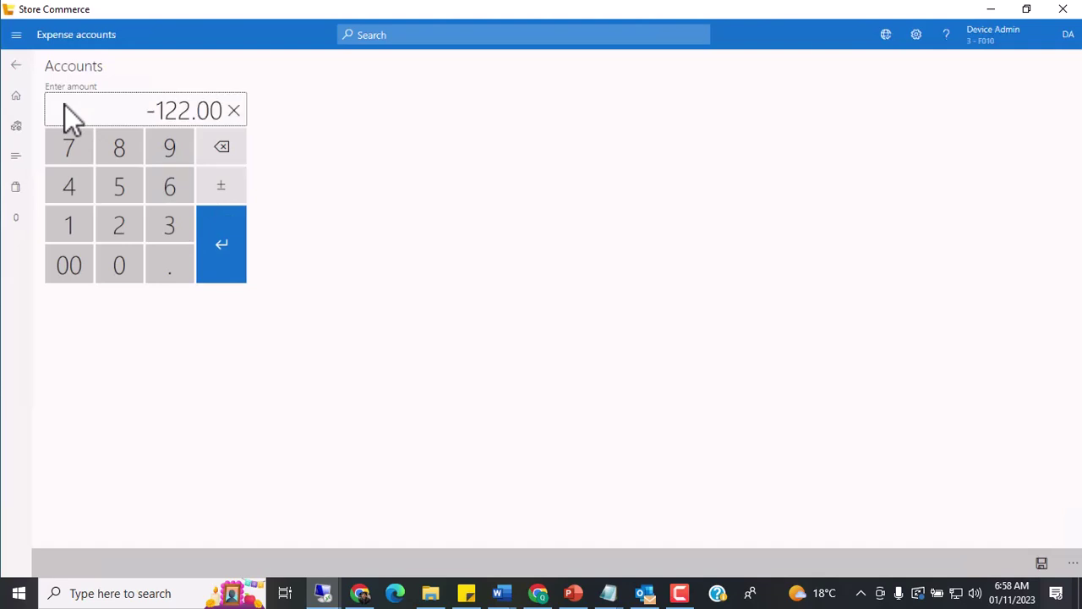
key("BackSpace")
key("BackSpace")
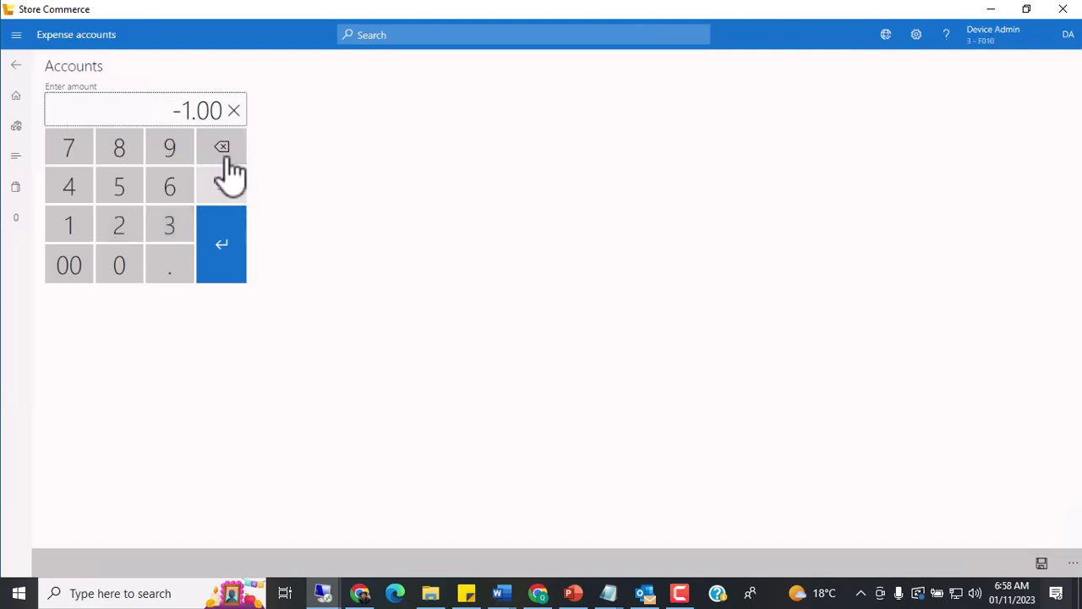
left_click(234, 115)
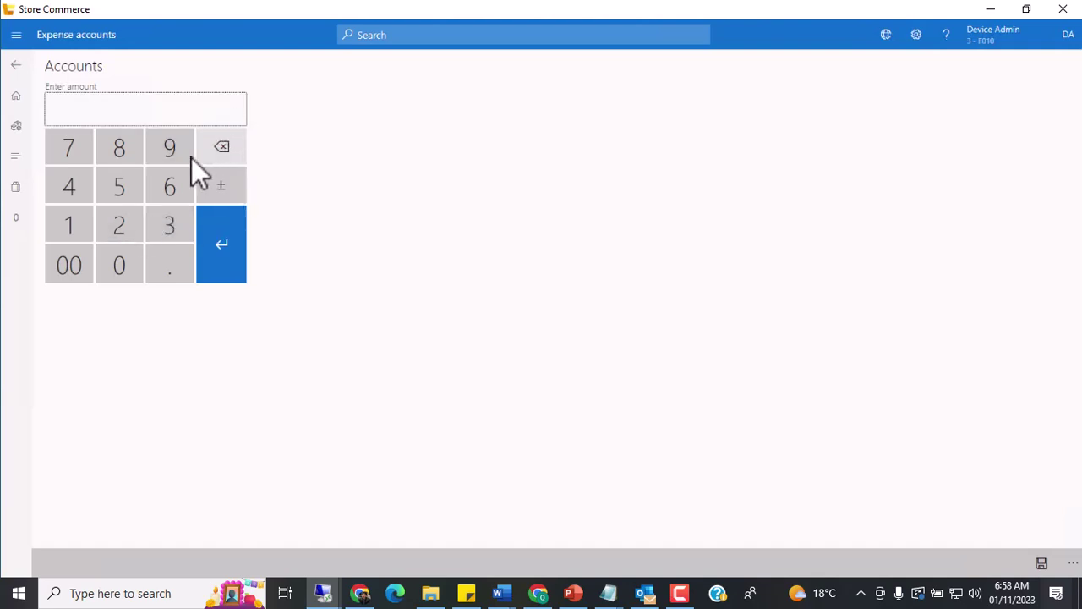
Enter a negative expense amount of -5,000 and add it to the transaction
left_click(123, 182)
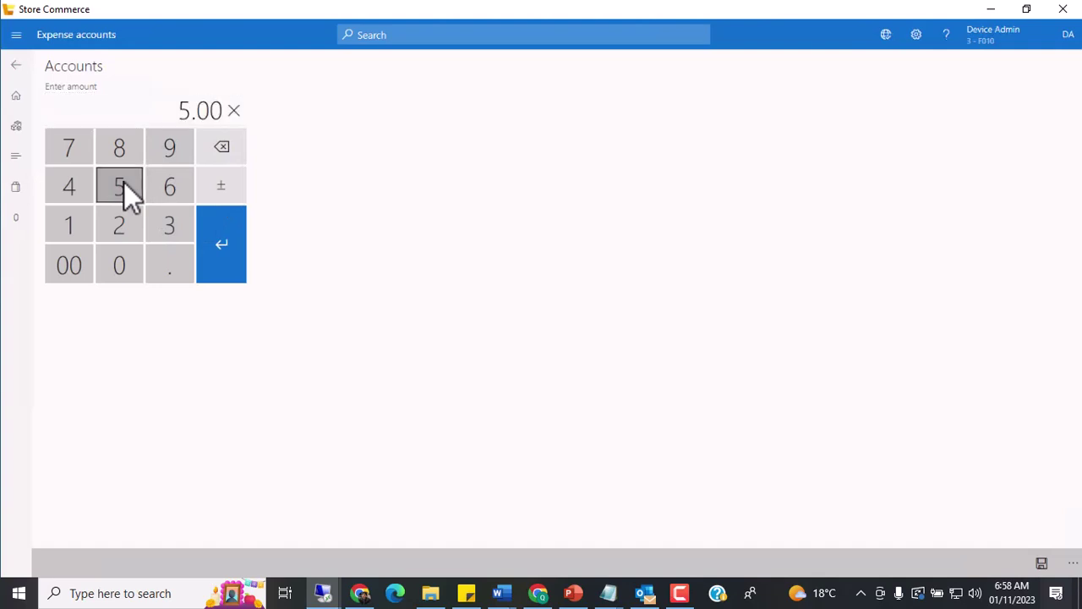
left_click(121, 275)
left_click(120, 274)
left_click(120, 276)
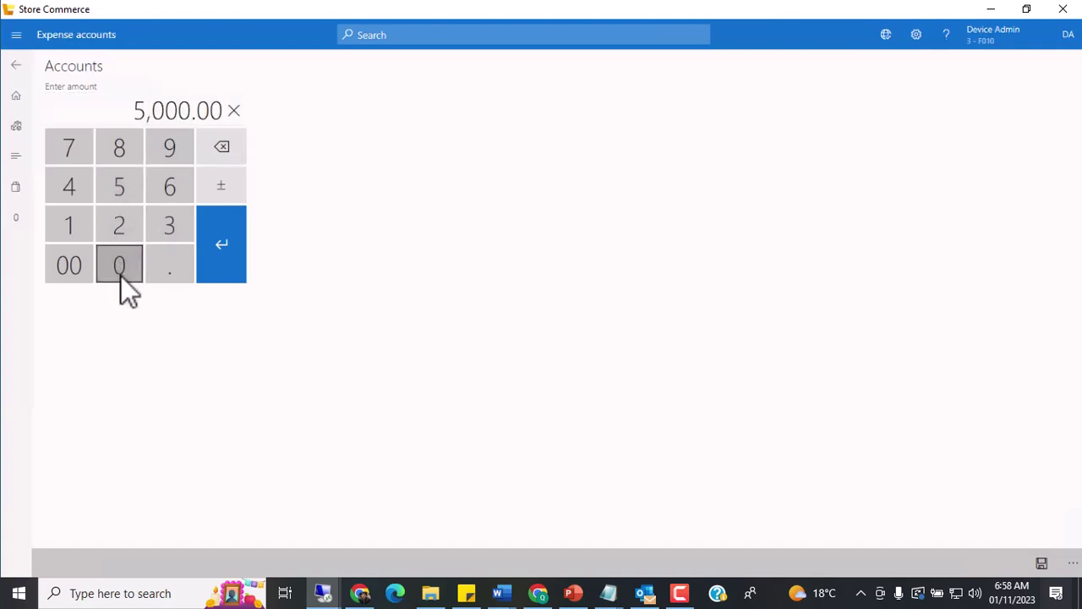
left_click(224, 197)
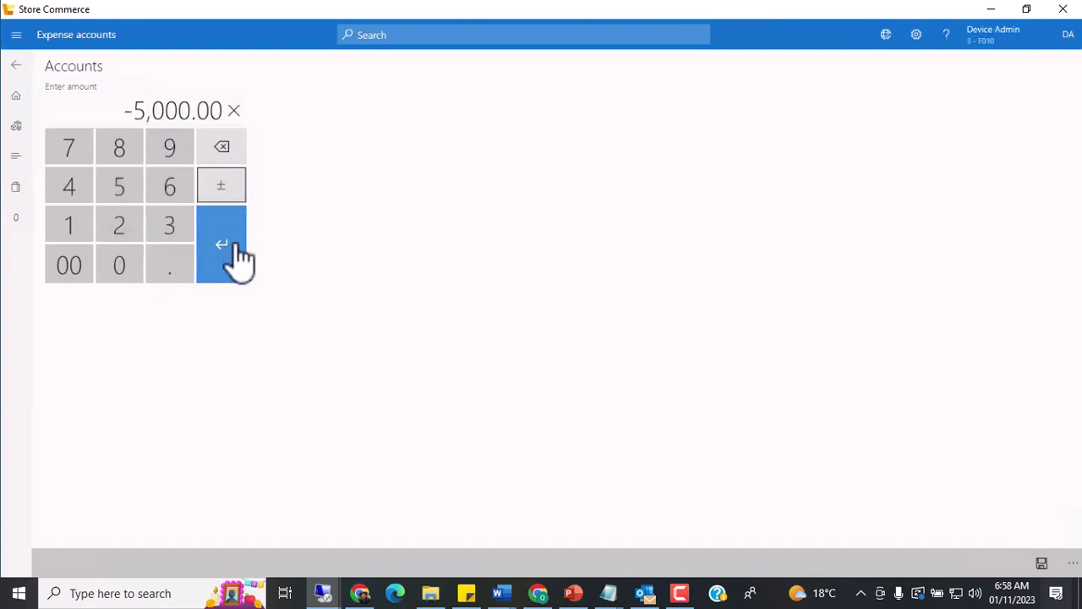
left_click(237, 258)
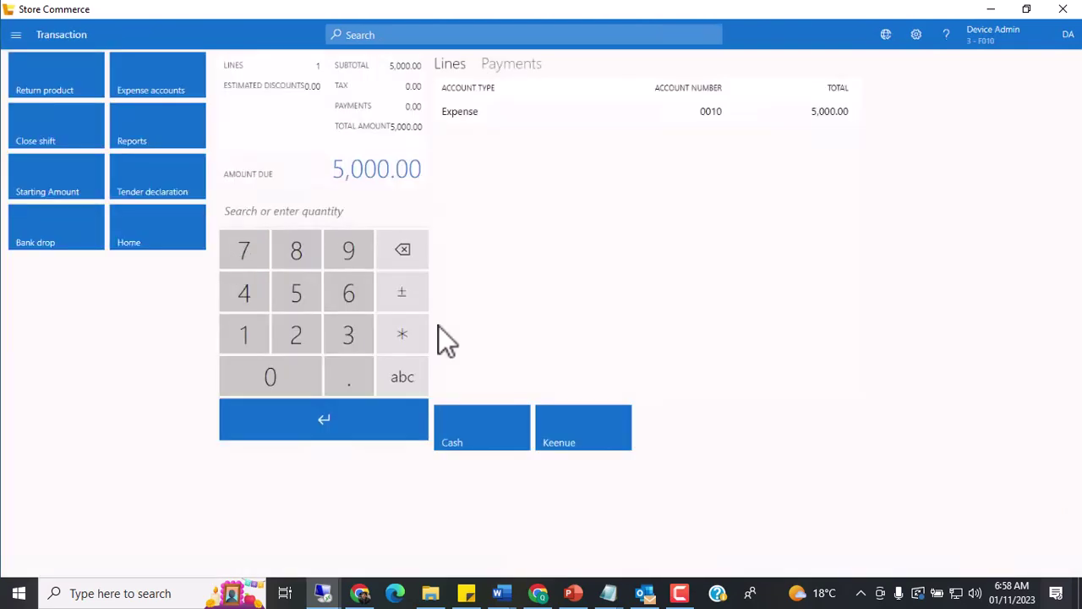
Settle the reversed 5,000 expense in cash, leave the customer phone blank and dismiss the change due summary
left_click(492, 432)
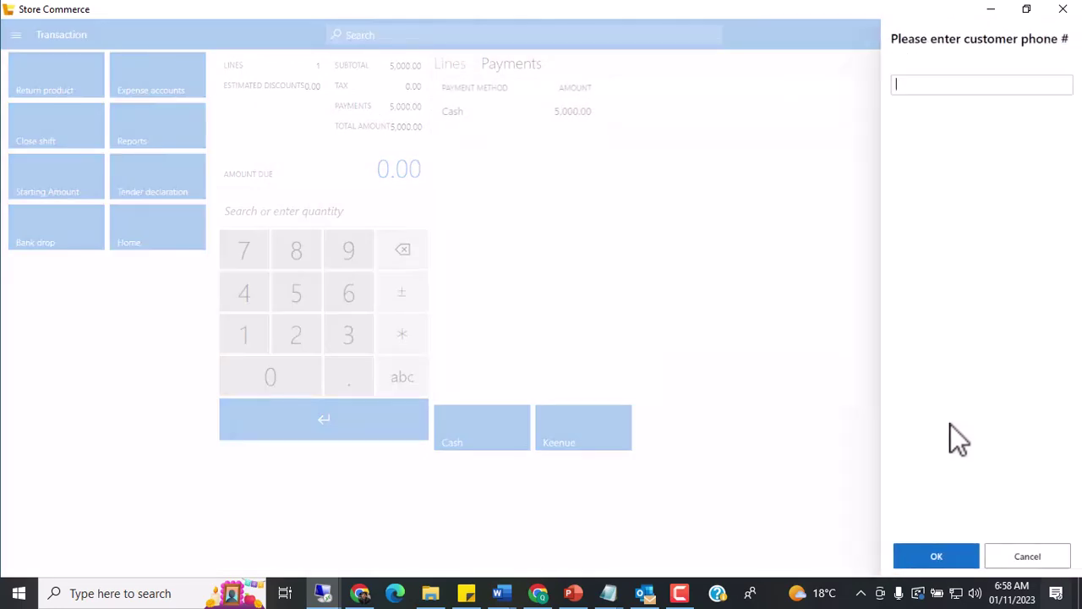
left_click(940, 558)
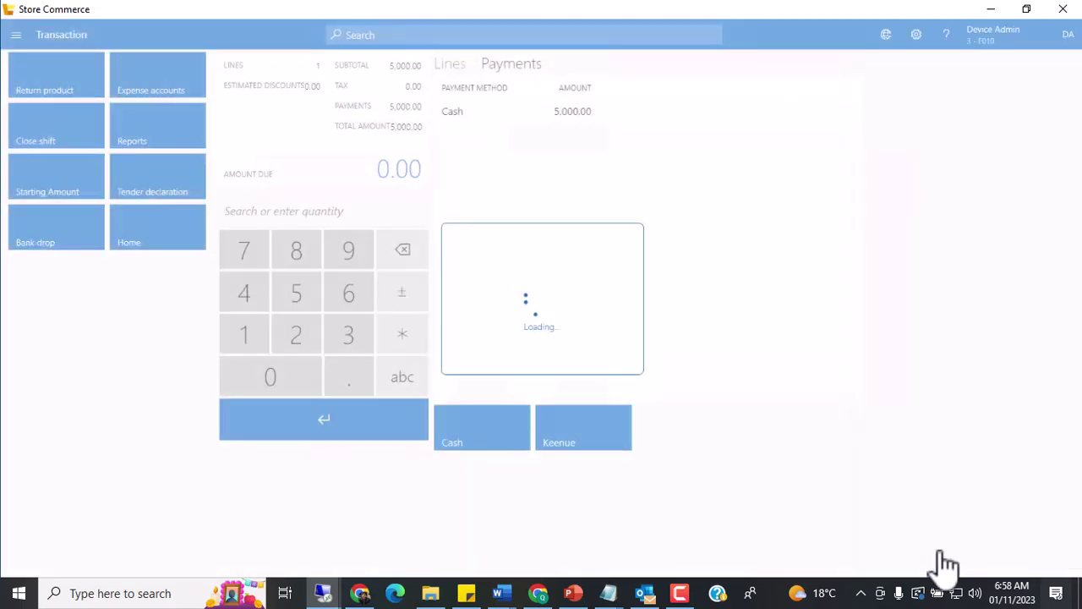
left_click(979, 564)
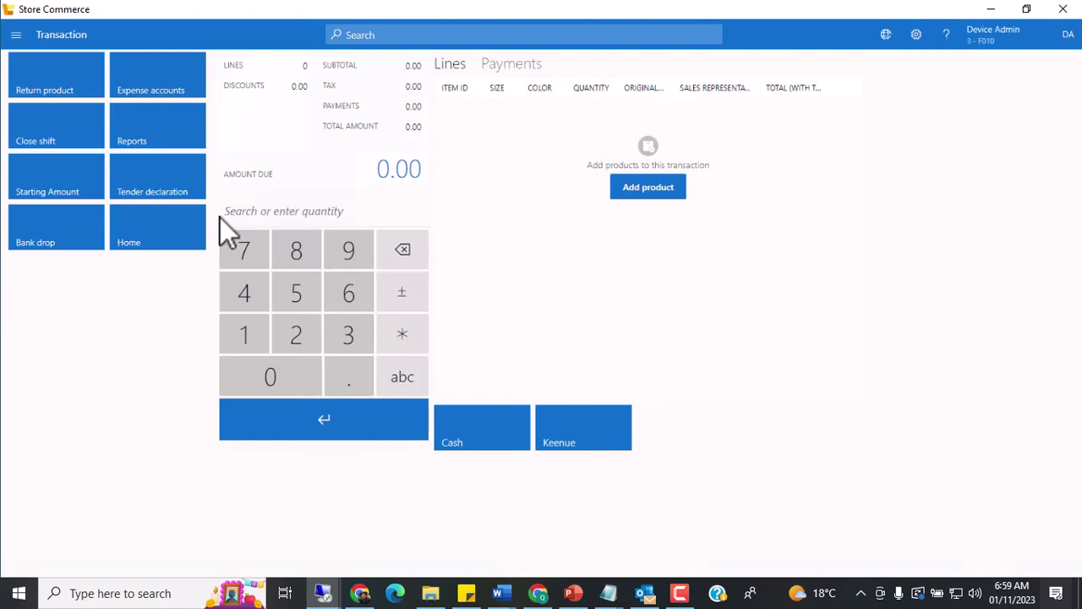
Leave the transaction screen and run Print X for the shift from the home page
left_click(74, 247)
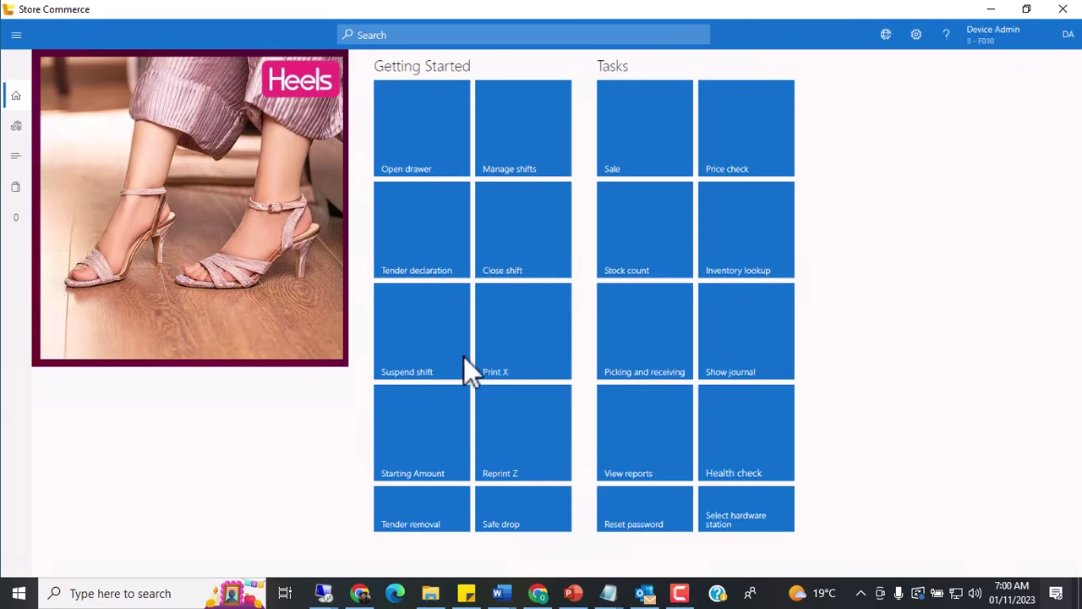
left_click(517, 355)
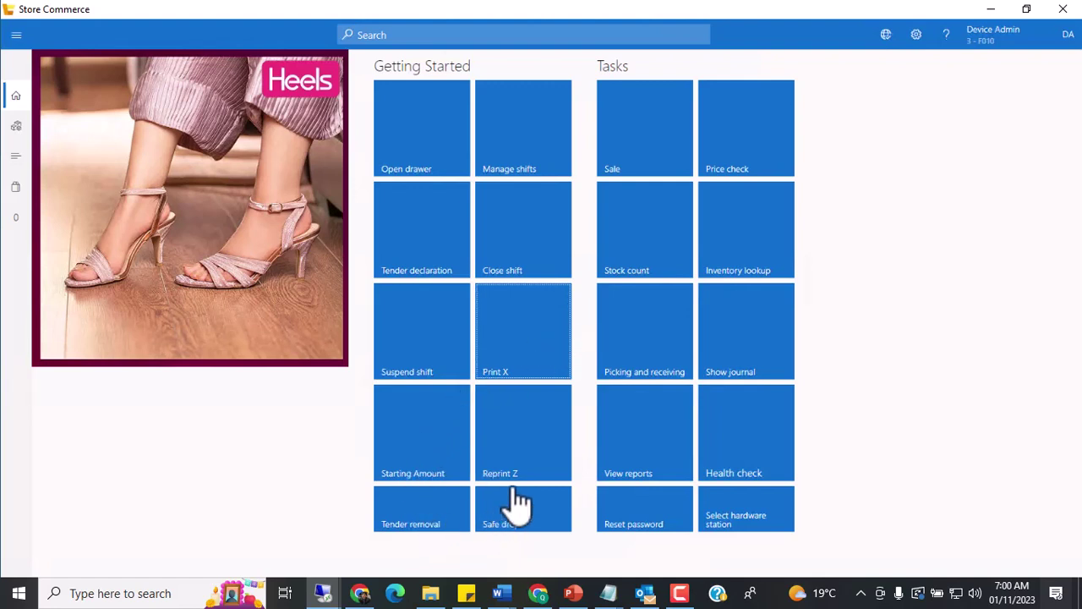
Make a tender declaration of 150,000 PKR in cash and save it
left_click(436, 272)
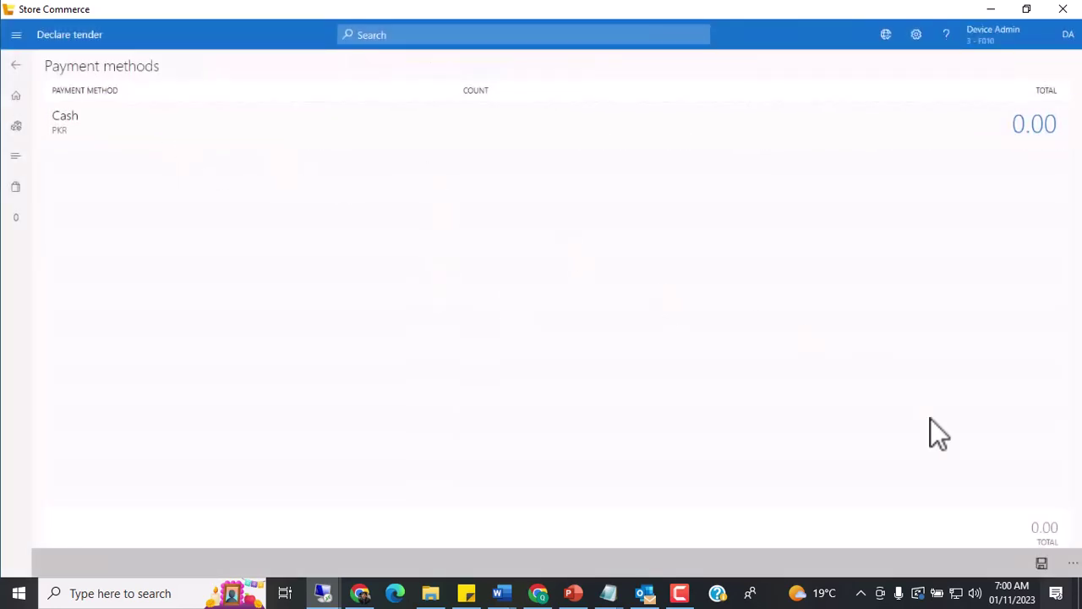
left_click(536, 123)
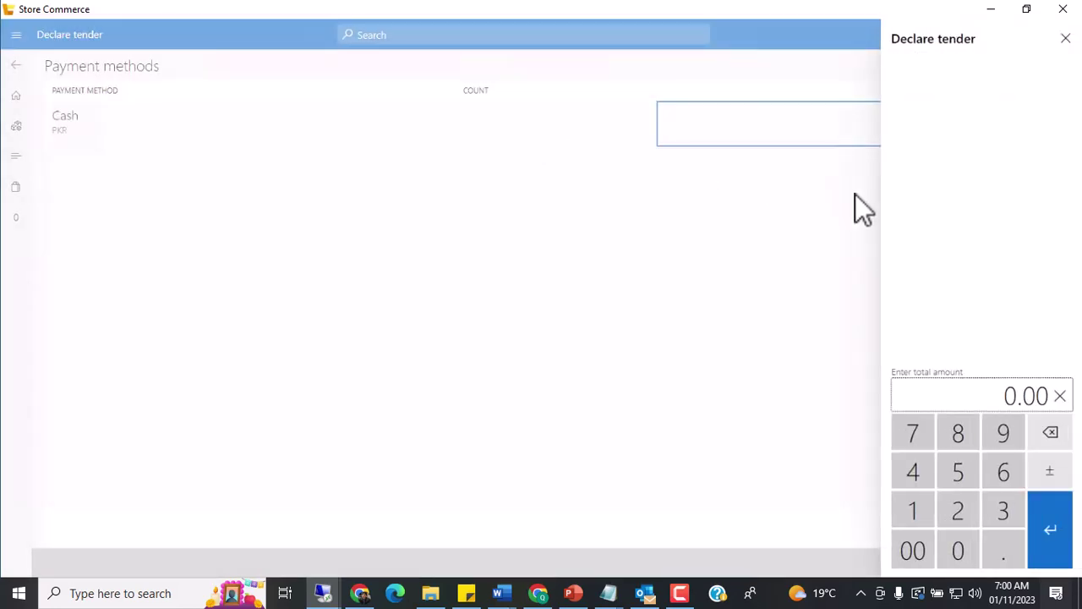
left_click(1059, 396)
type("150000")
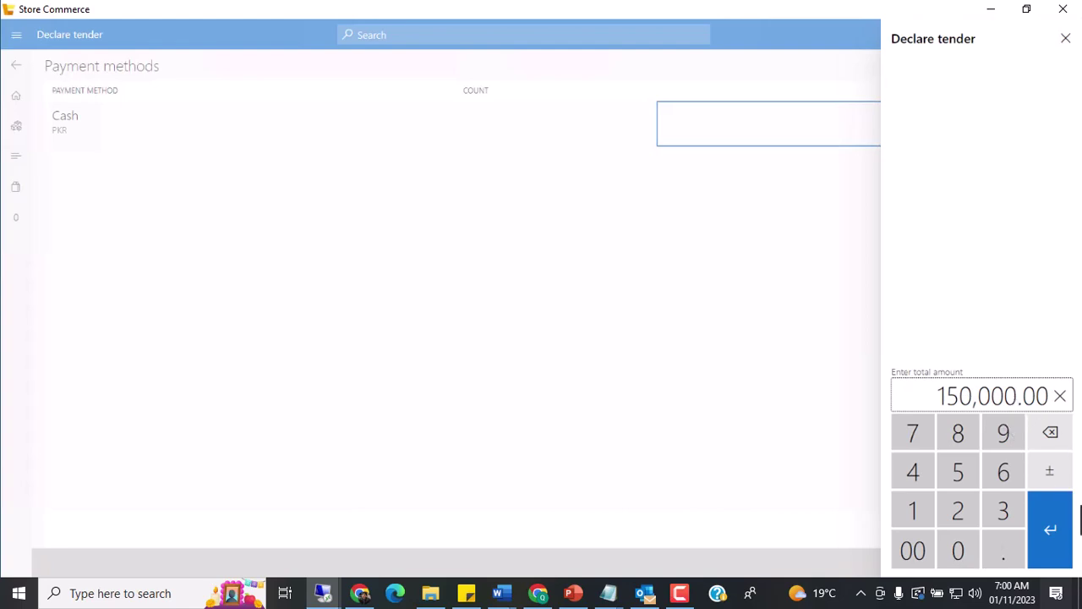
left_click(1054, 541)
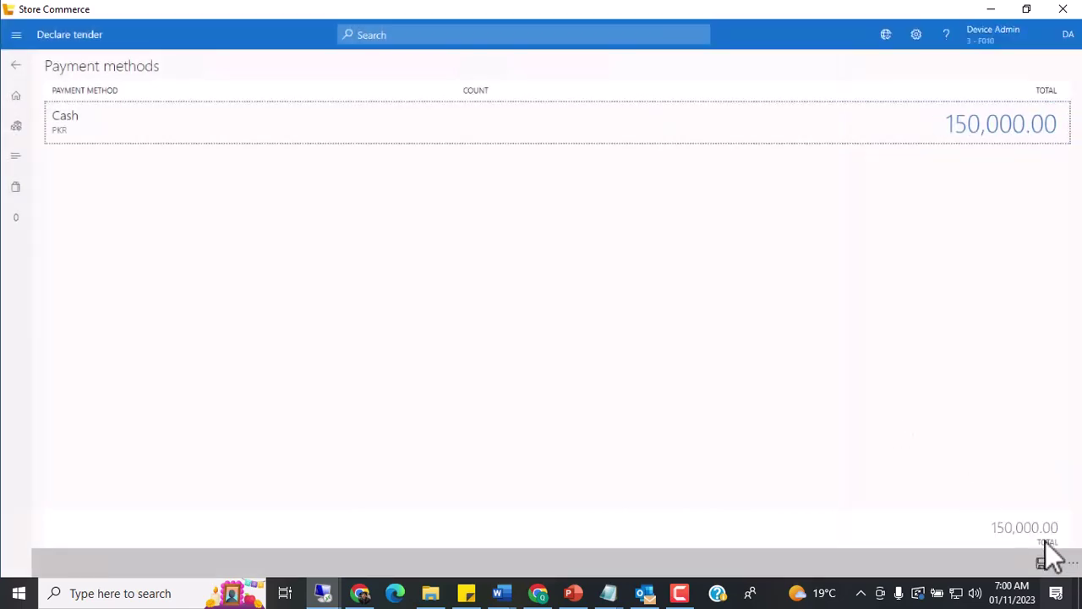
left_click(1043, 562)
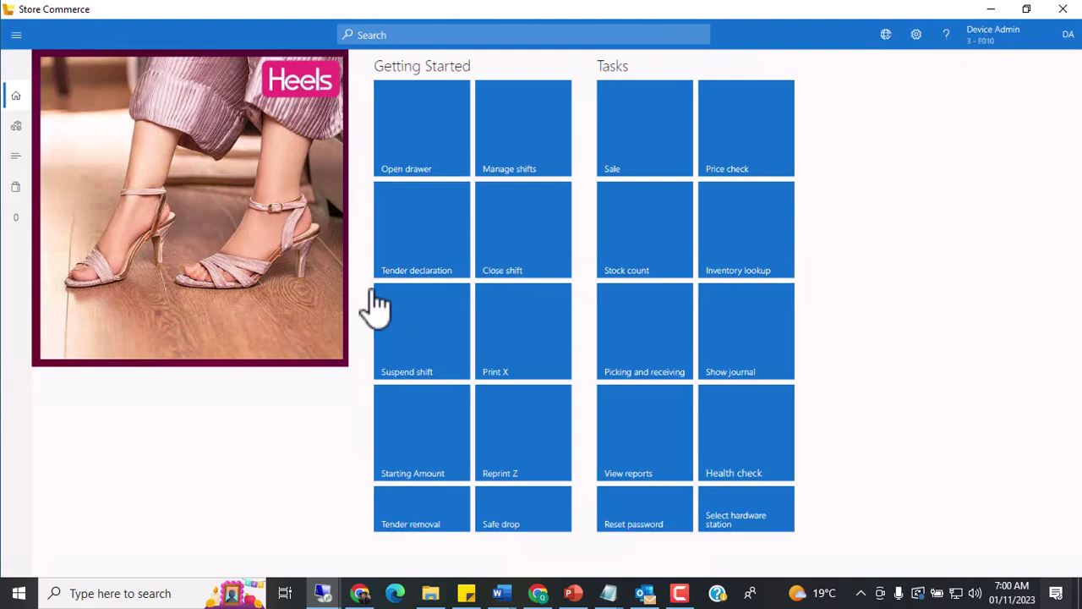
Close the shift and view the list of staff on the sign-in screen without choosing anyone
left_click(520, 269)
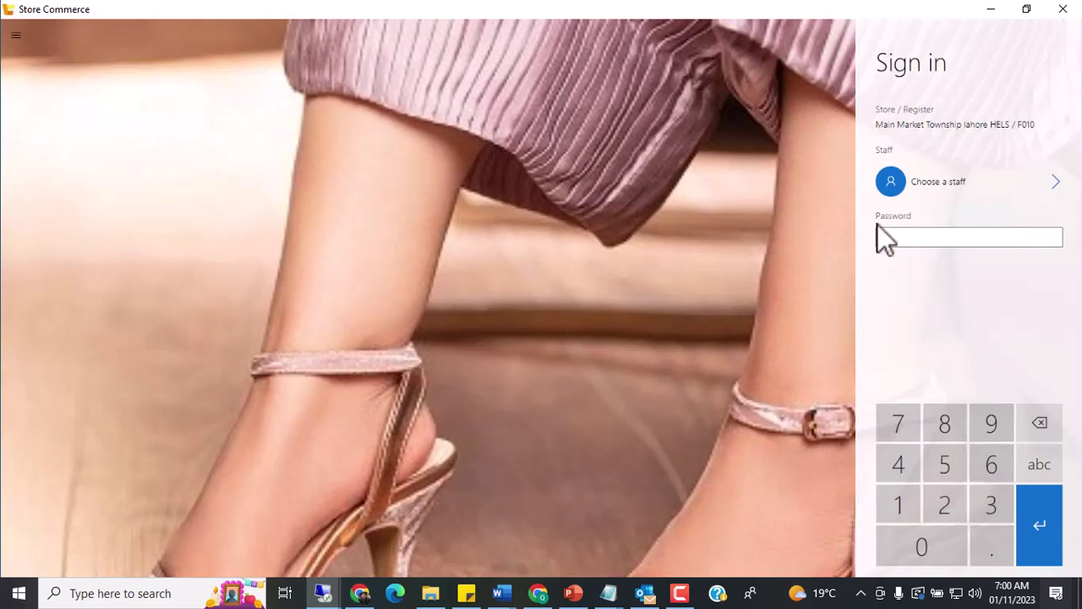
left_click(946, 188)
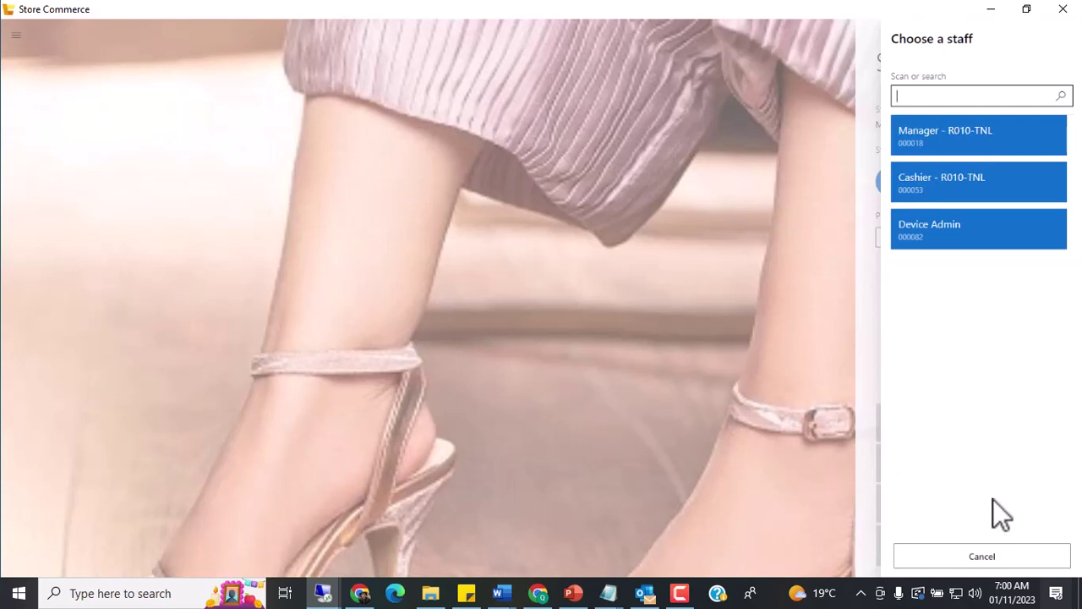
left_click(983, 558)
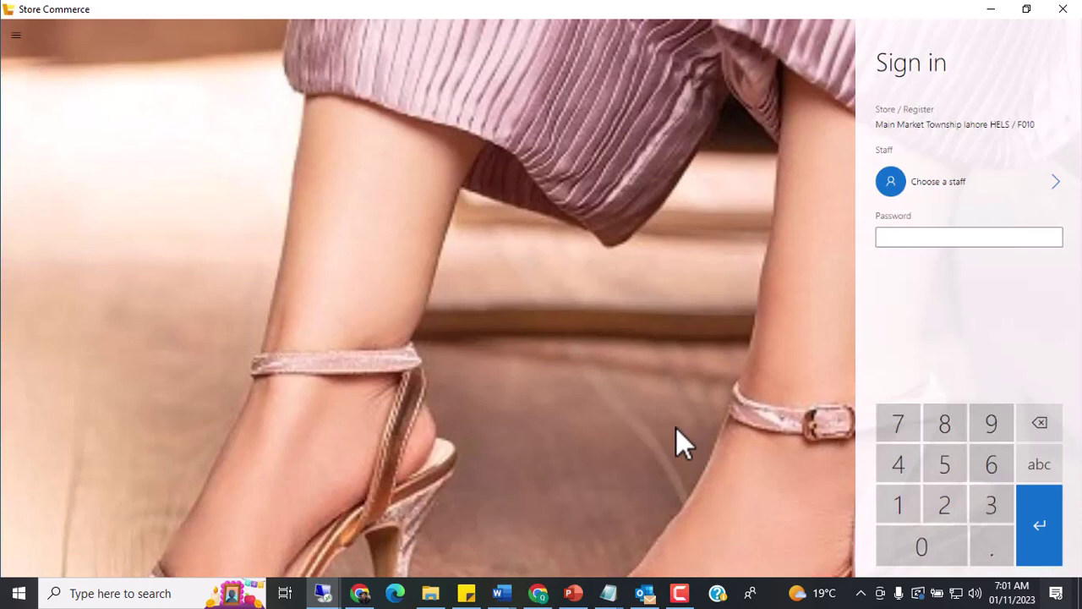
left_click(678, 591)
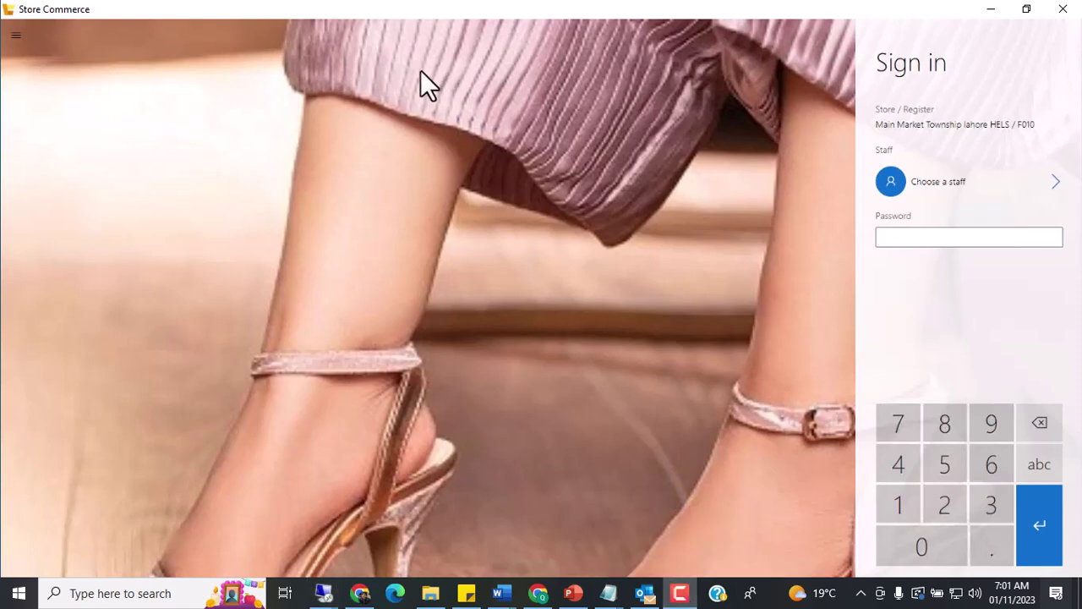